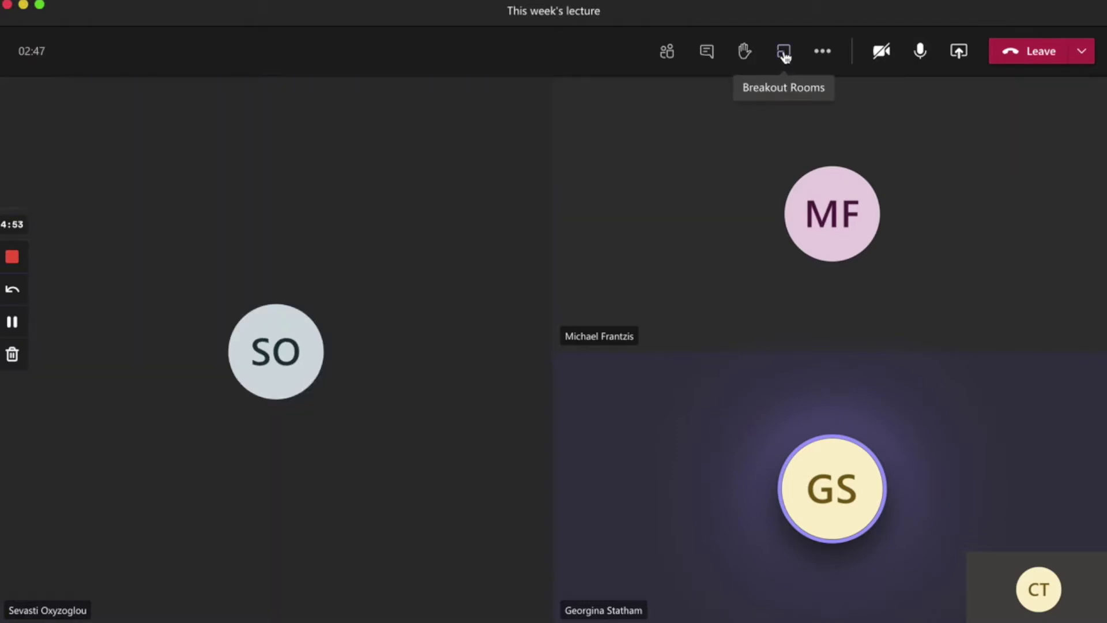
Create 2 breakout rooms, keeping participant assignment on Automatically.
left_click(785, 55)
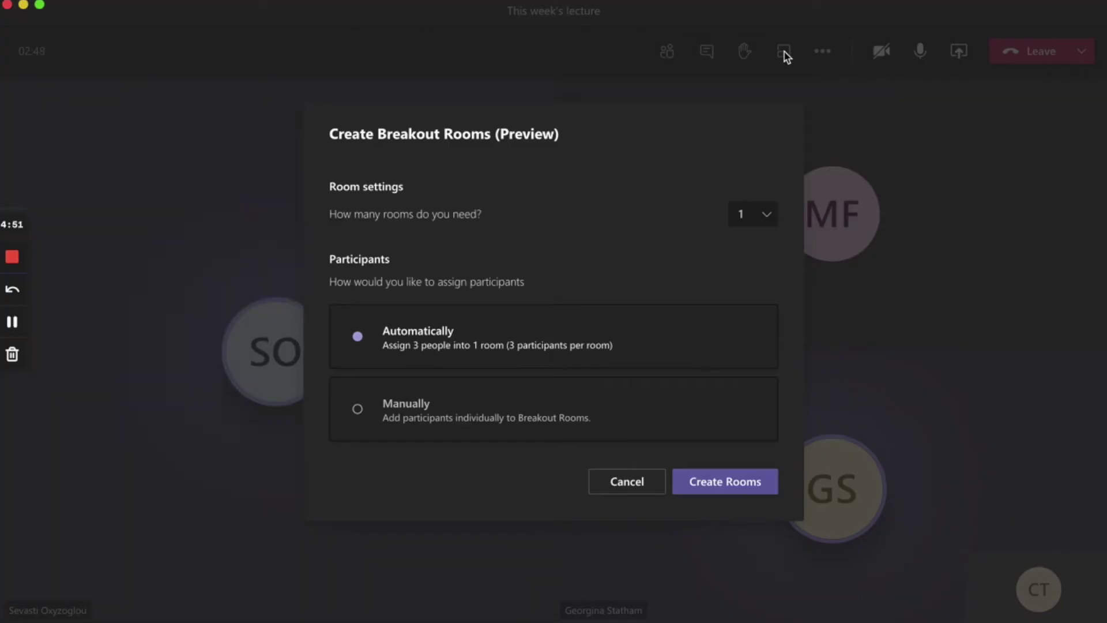
left_click(766, 218)
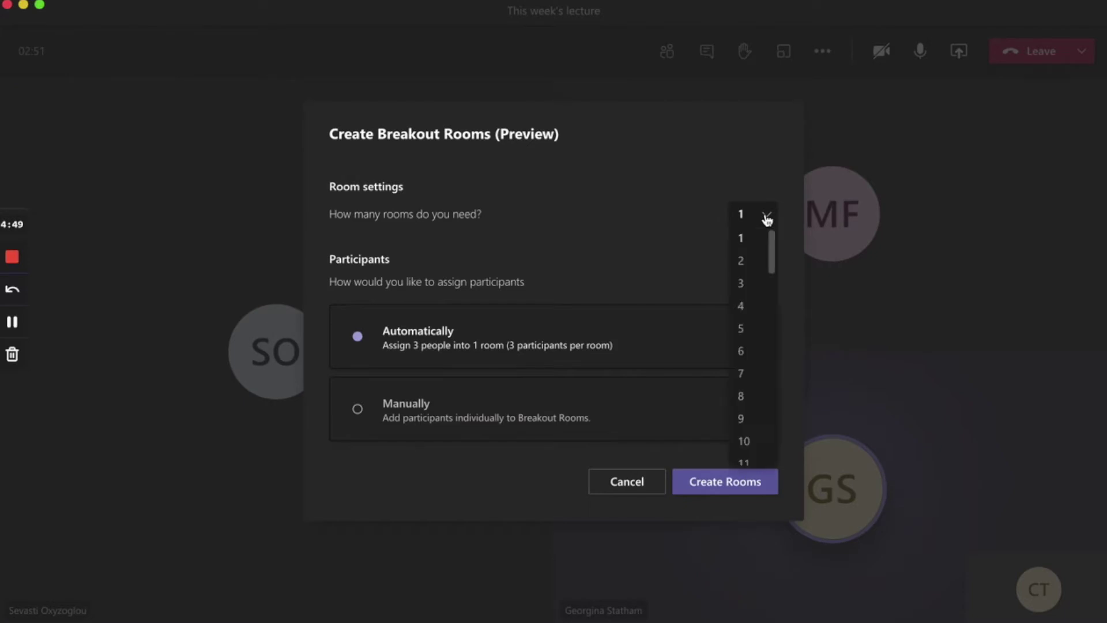
left_click(753, 262)
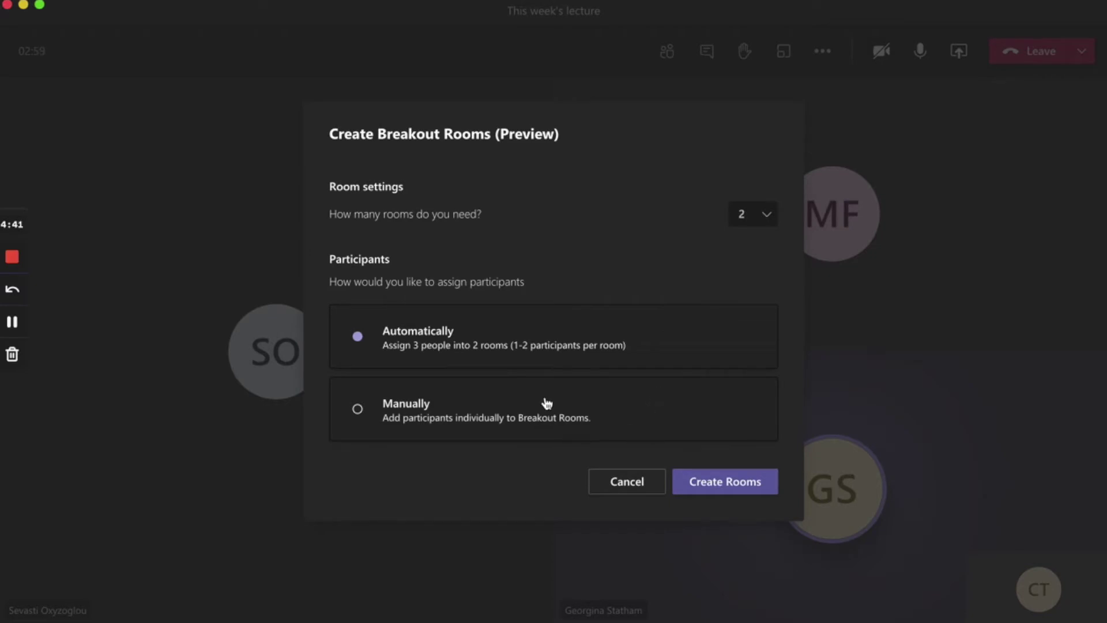
left_click(732, 493)
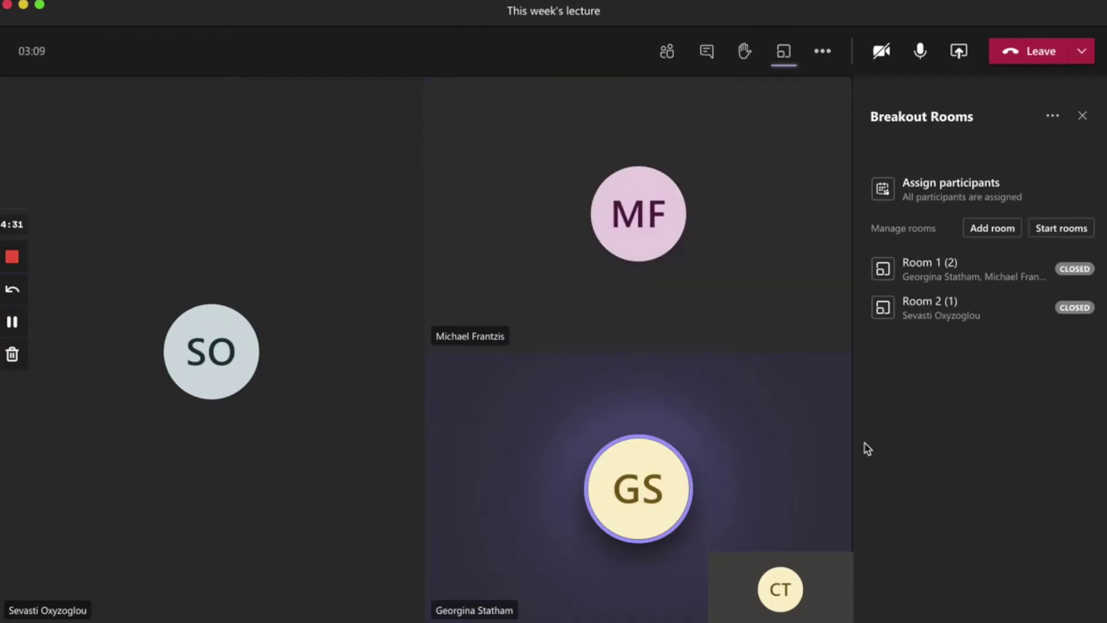
Choose Recreate rooms from the breakout rooms options menu to bring up its deletion warning.
left_click(904, 177)
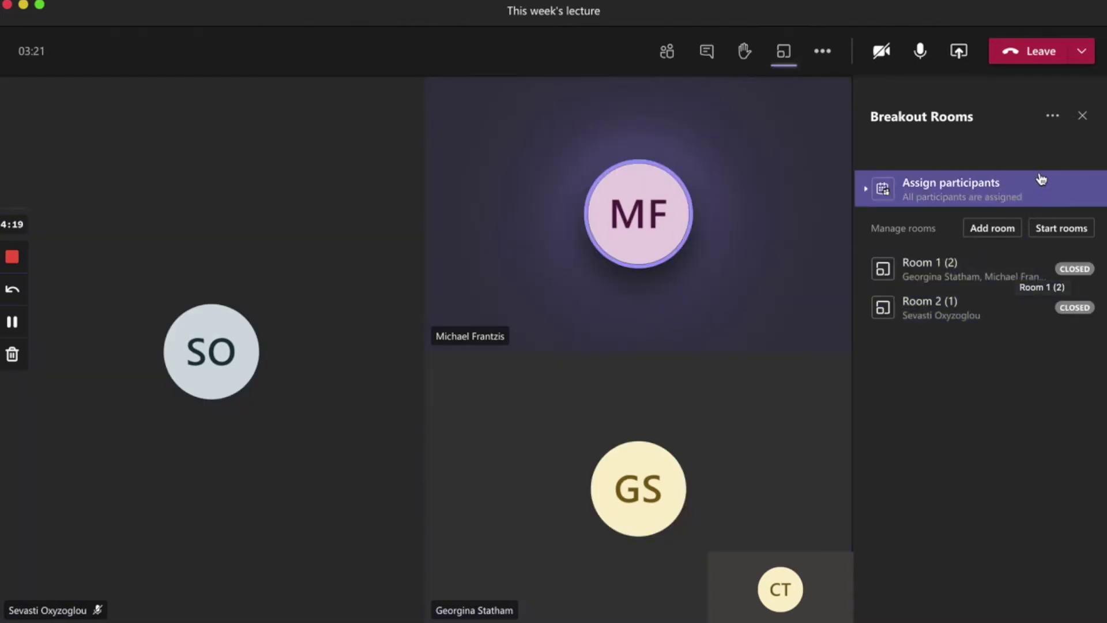
left_click(1052, 118)
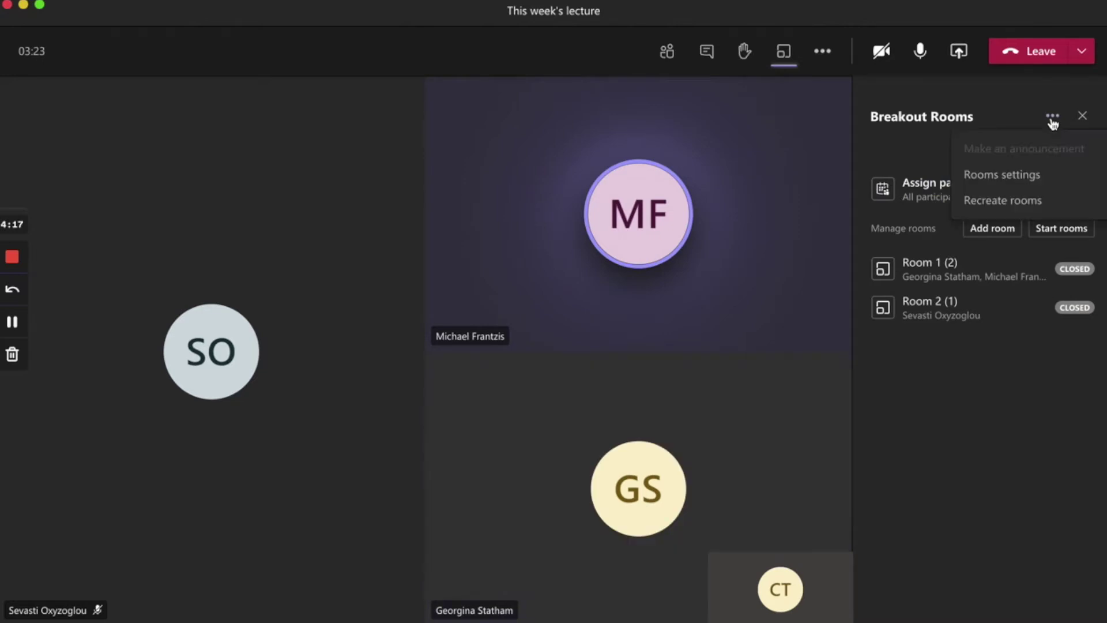
left_click(1029, 200)
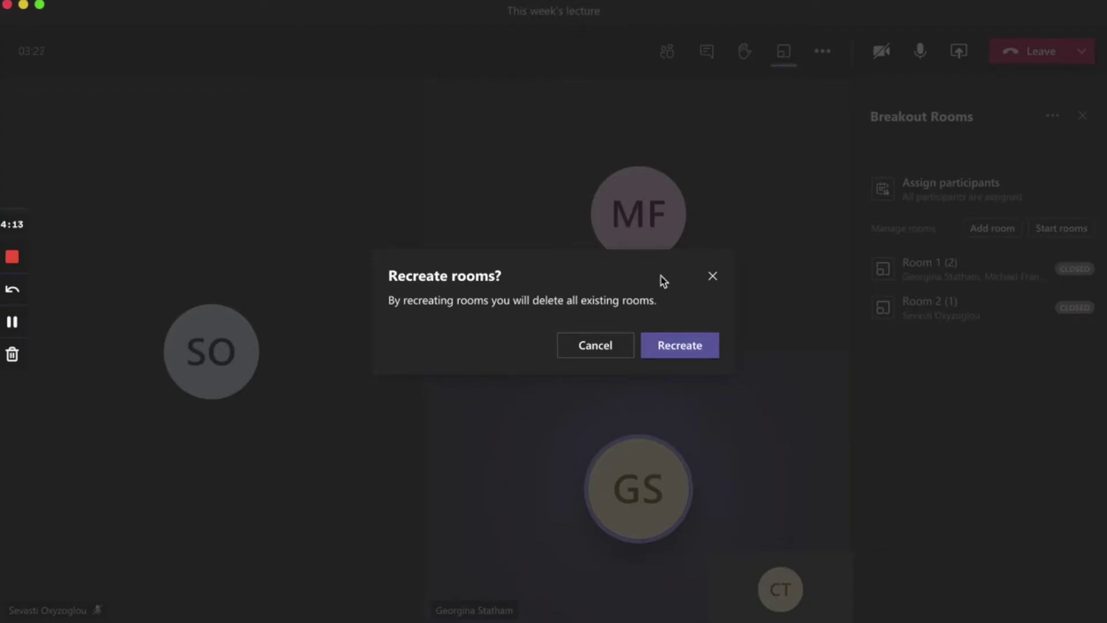
Confirm recreating and create 2 empty rooms set to manual assignment.
left_click(682, 346)
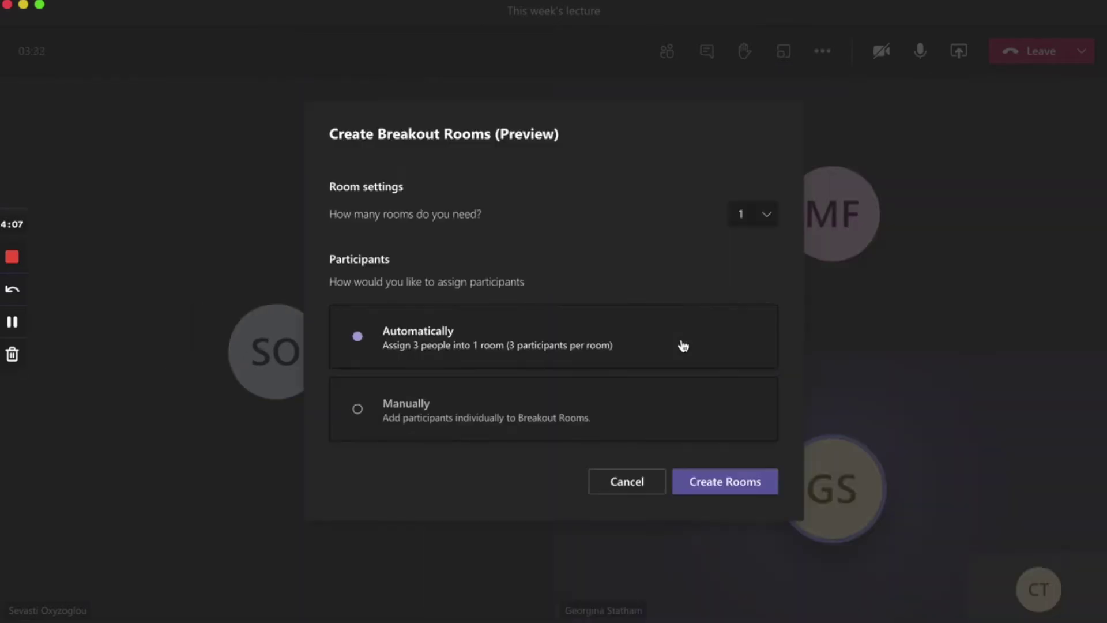
left_click(494, 415)
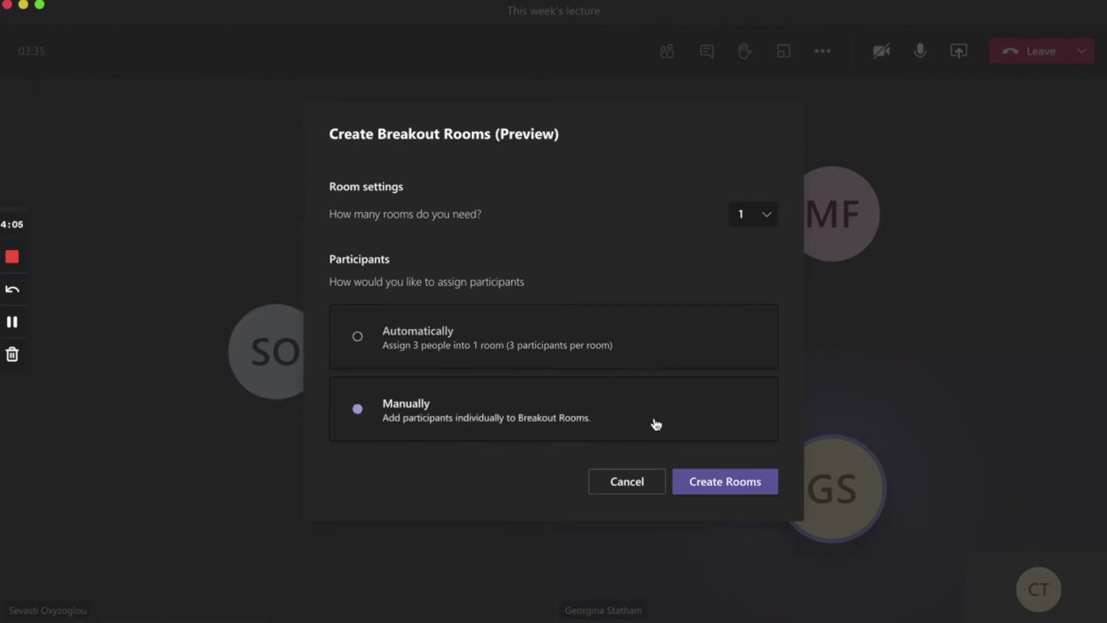
left_click(754, 222)
left_click(742, 261)
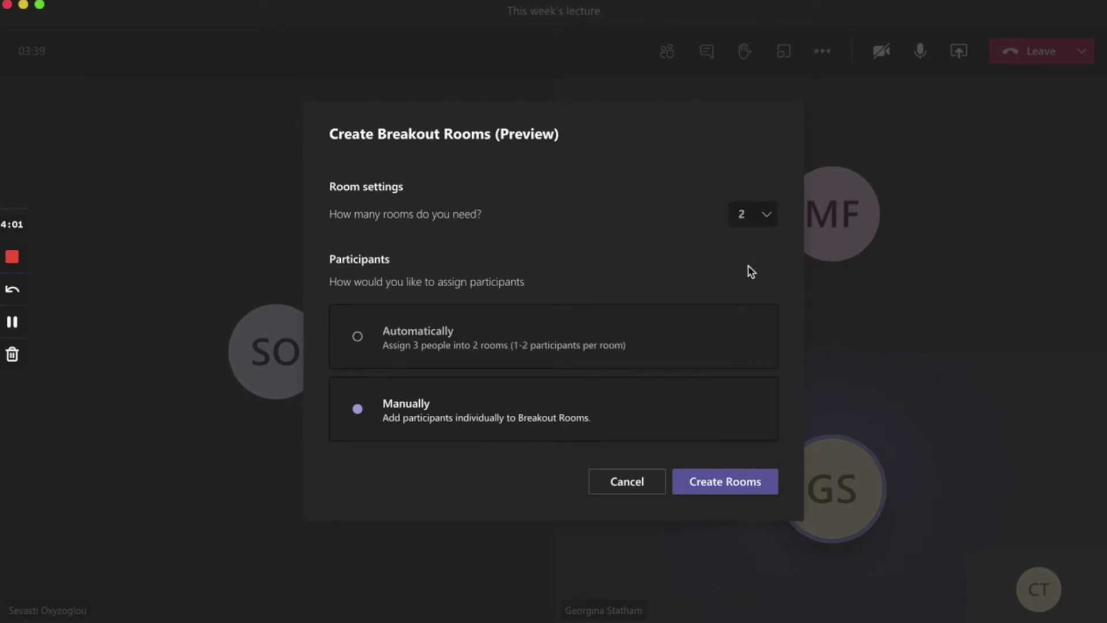
left_click(719, 481)
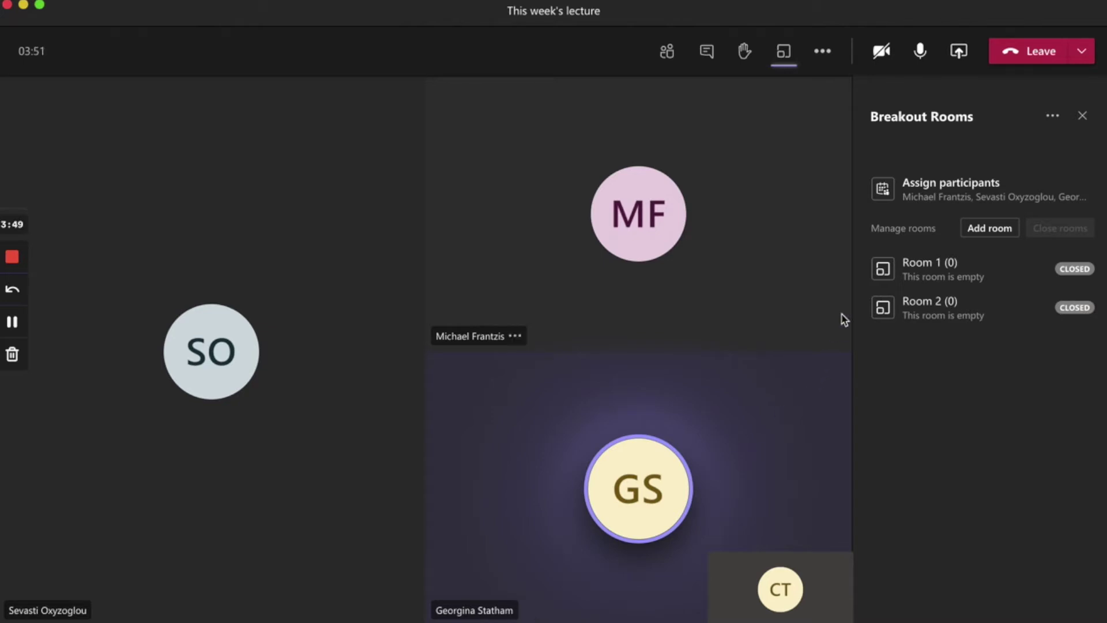
Assign two participants to Room 1 and the third to Room 2, then add a third room.
left_click(868, 194)
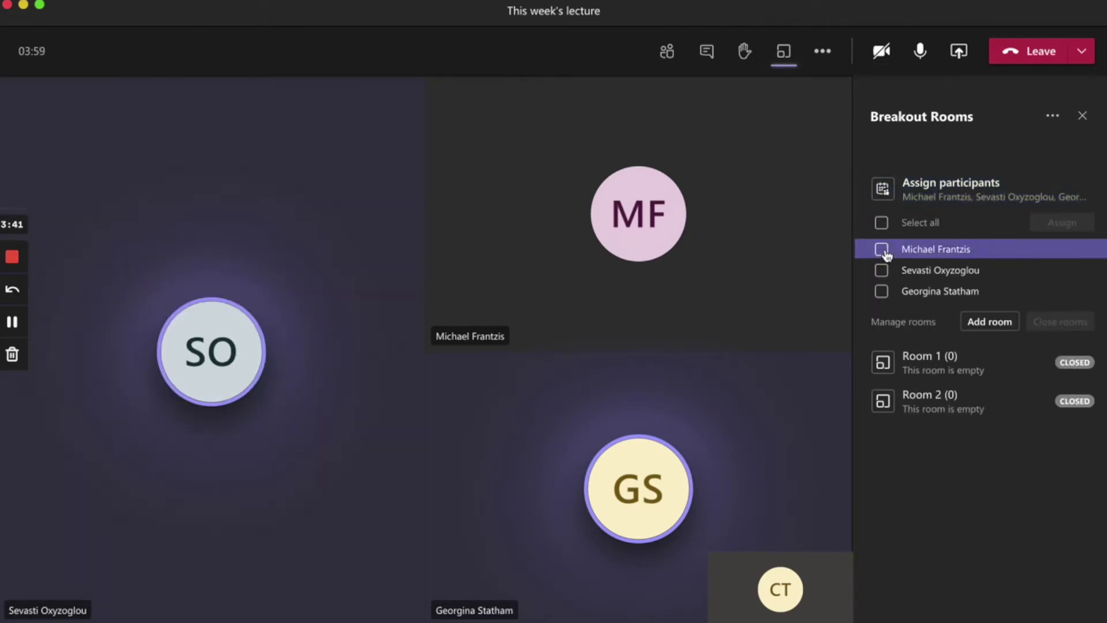
left_click(882, 249)
left_click(882, 271)
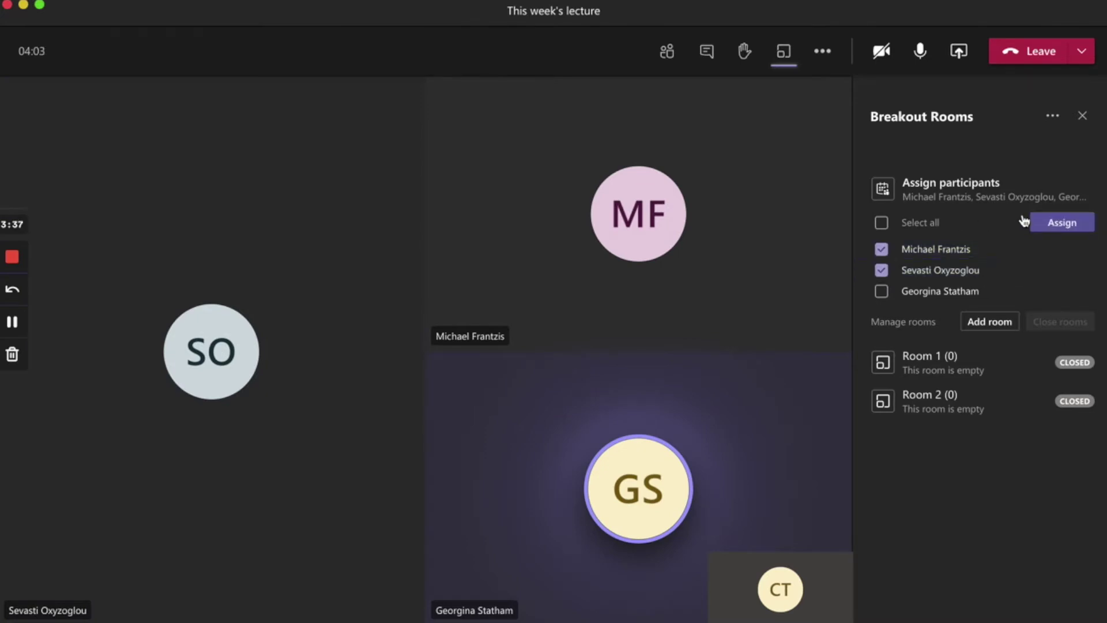
left_click(1054, 225)
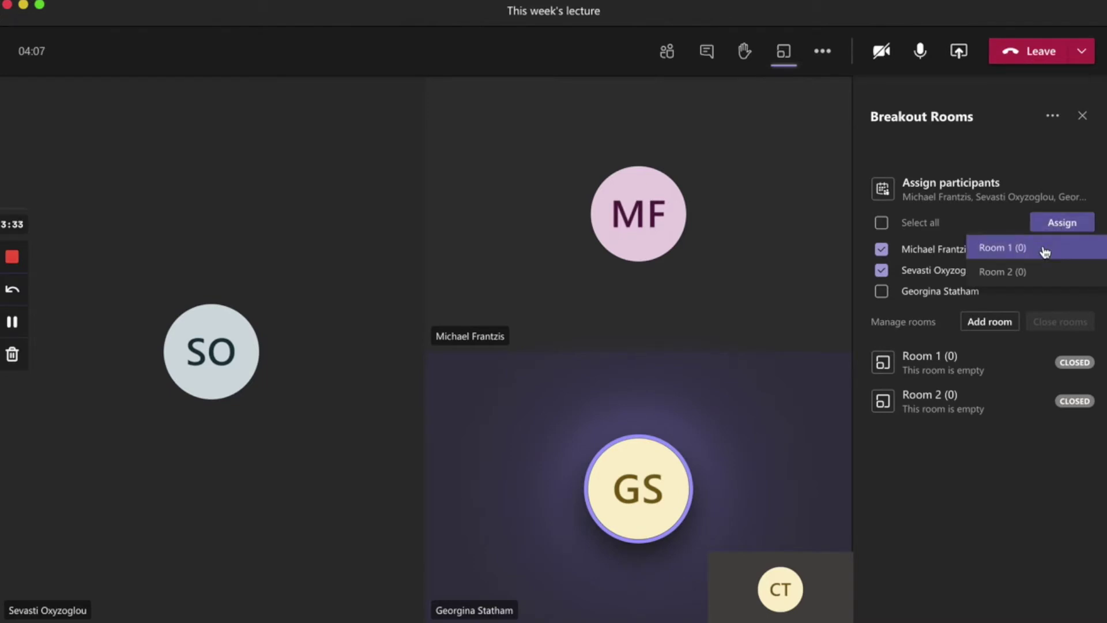
left_click(1045, 251)
left_click(881, 249)
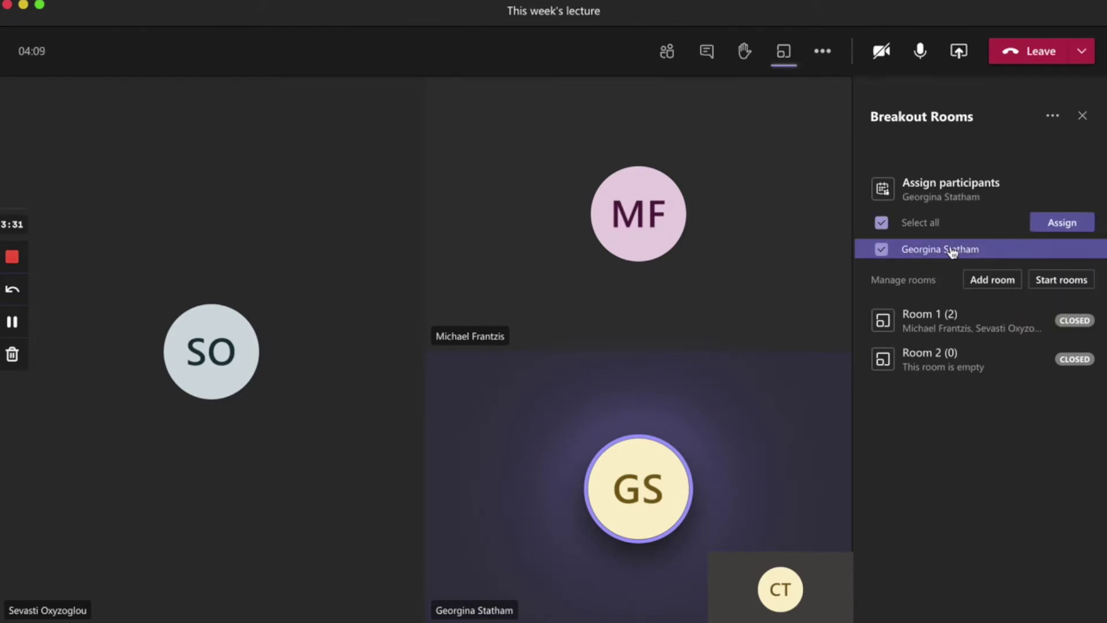
left_click(1074, 225)
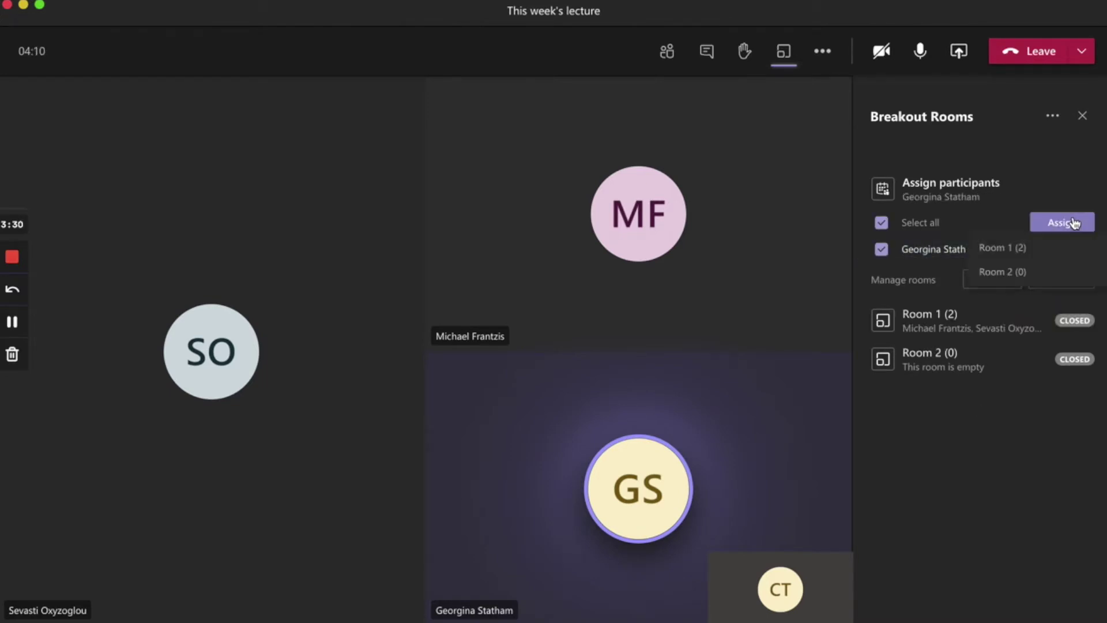
left_click(1053, 268)
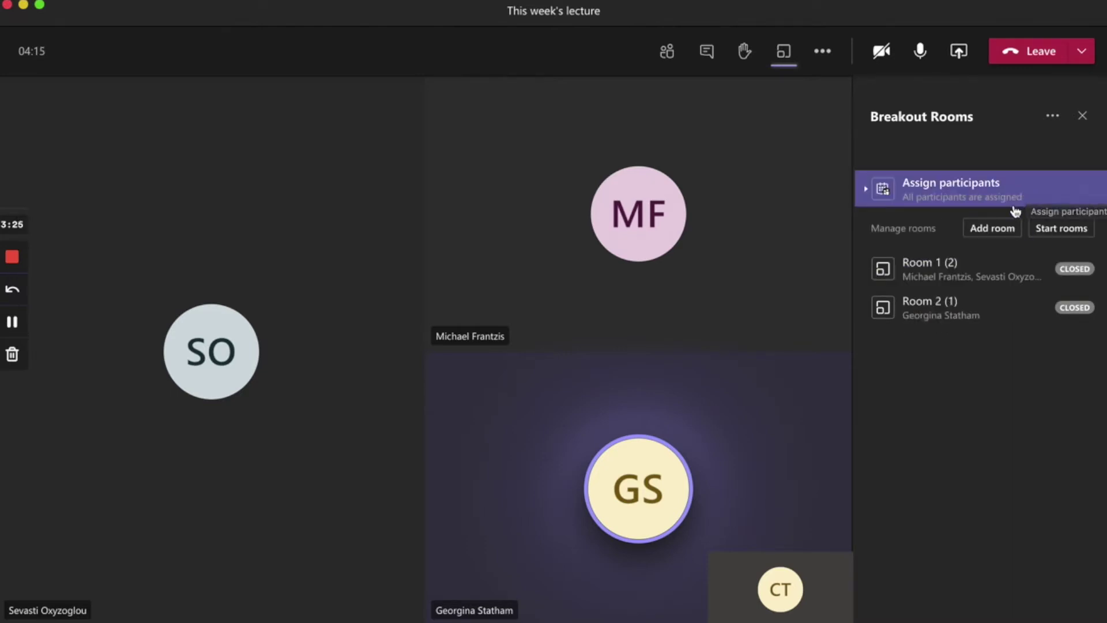
left_click(1006, 230)
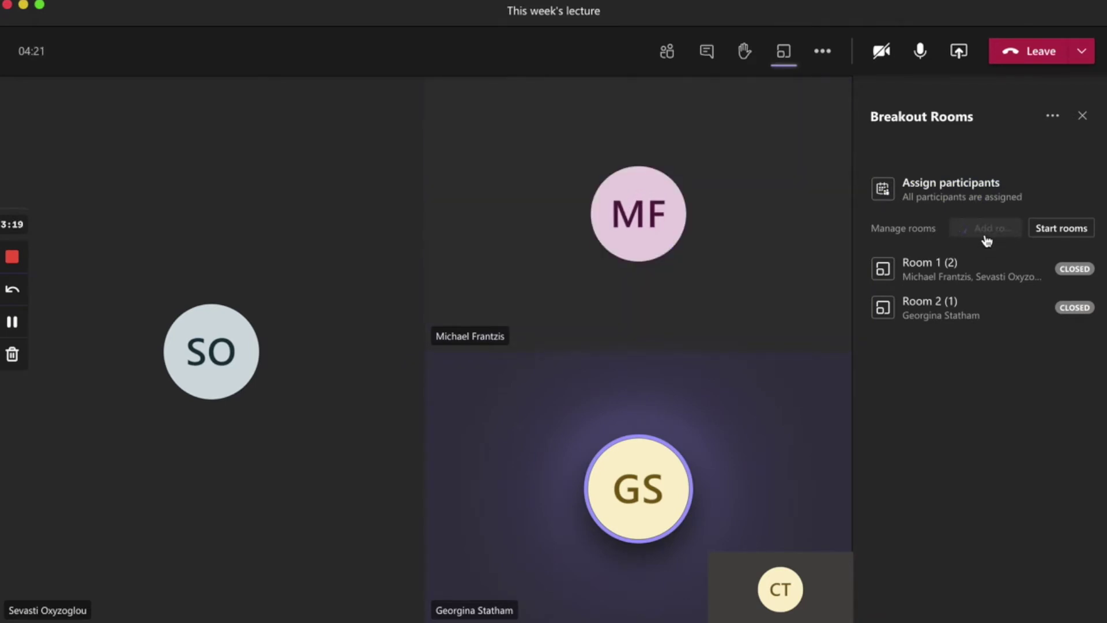
Rename Room 1 to Red.
mouse_move(1016, 254)
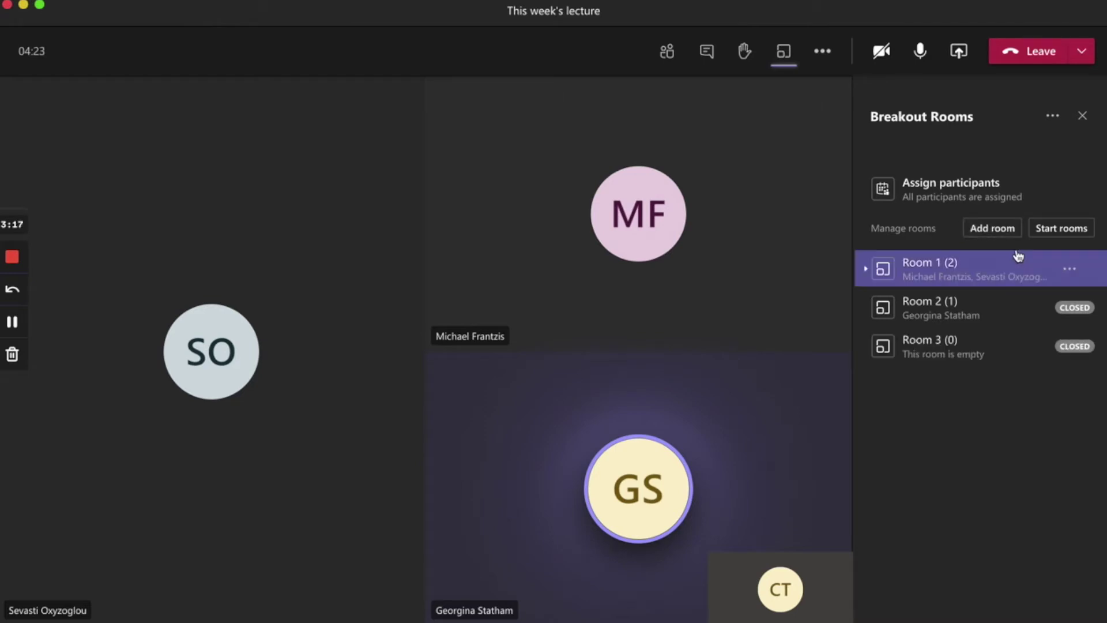
left_click(1070, 271)
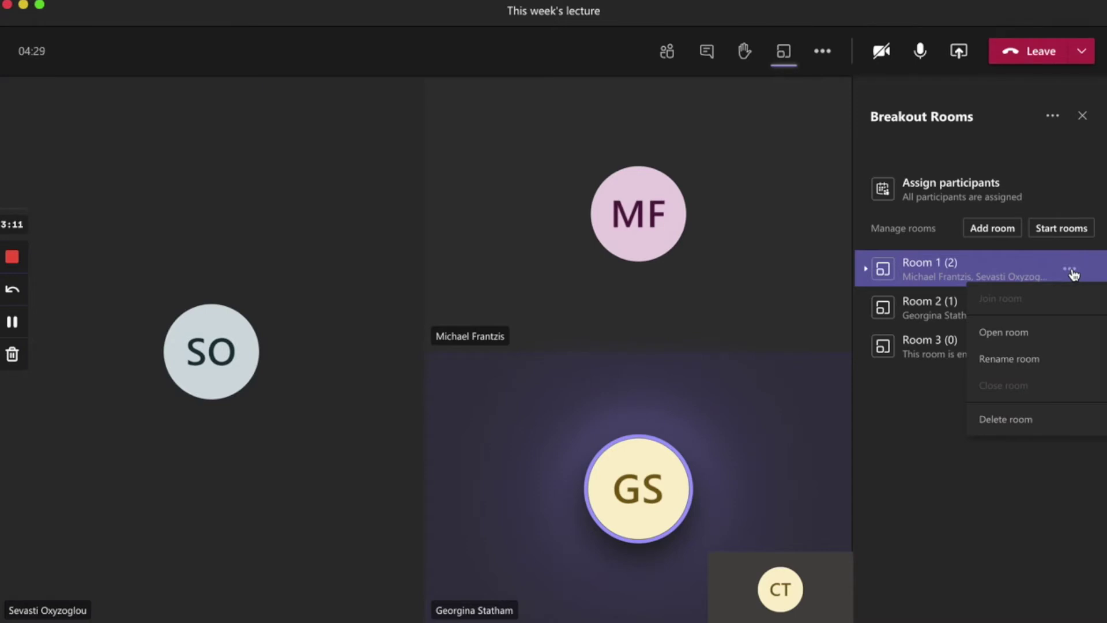
left_click(1046, 362)
left_click_drag(457, 313, 403, 314)
type("Red")
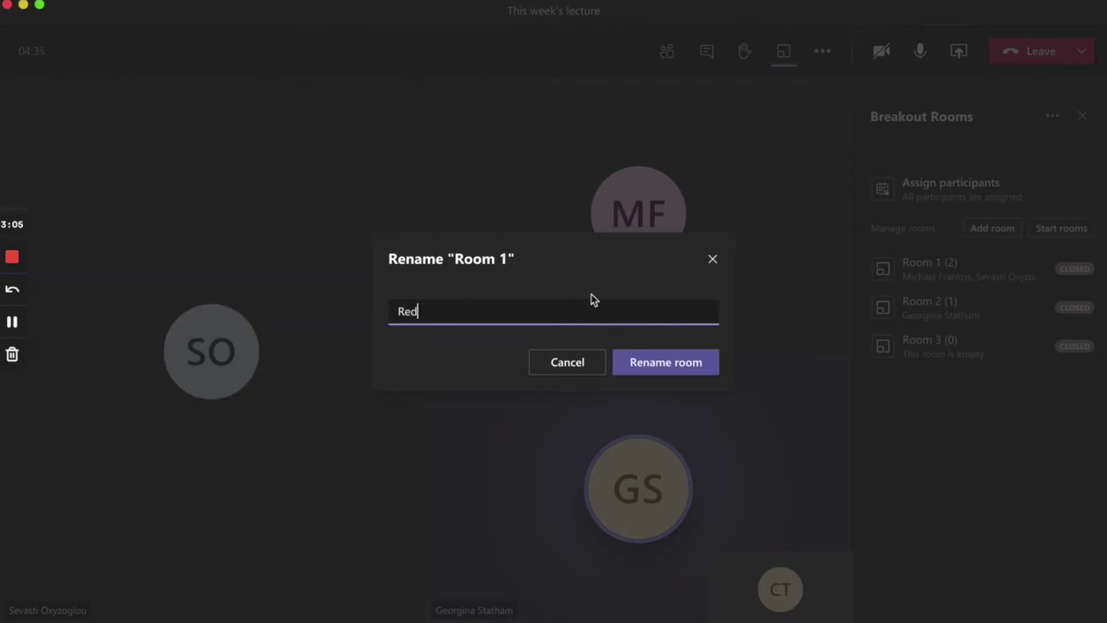
left_click(699, 358)
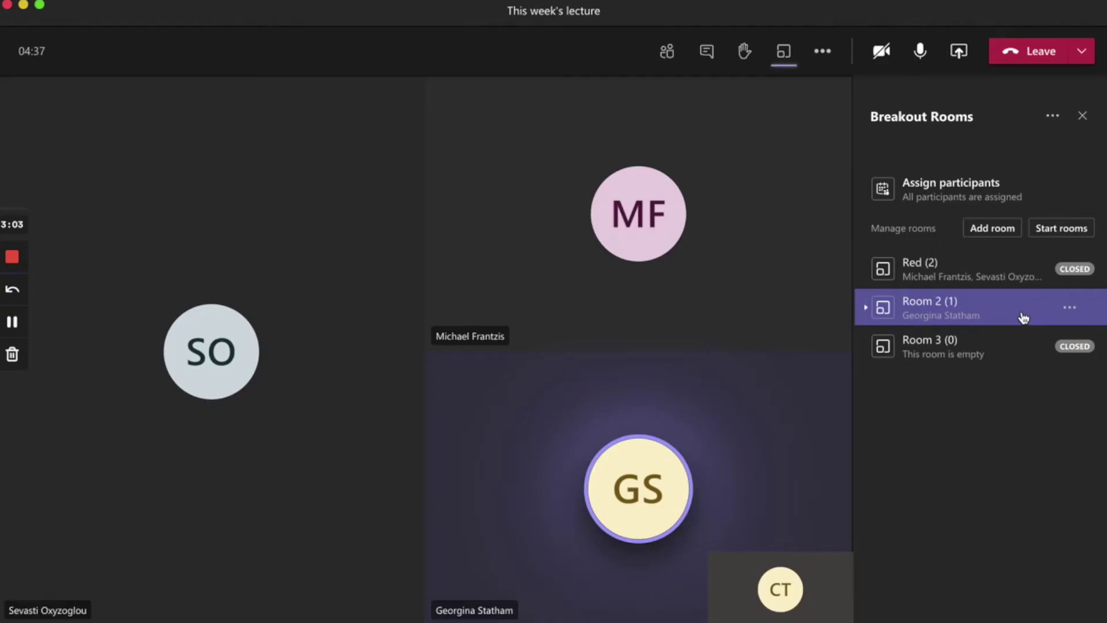
Rename Room 2 to Blue.
left_click(1071, 309)
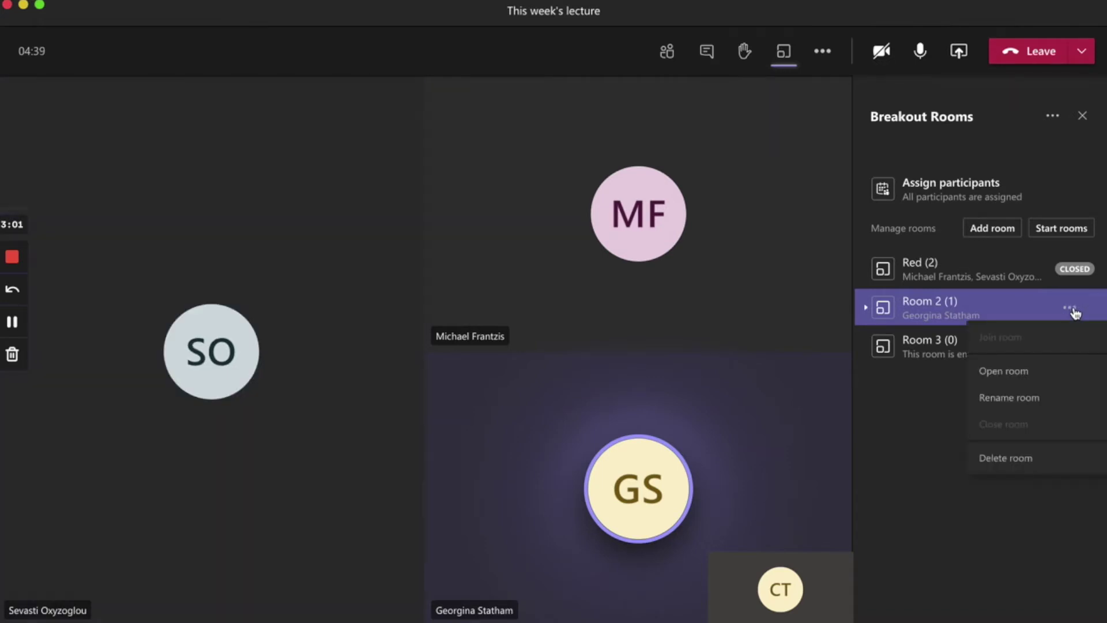
left_click(1035, 397)
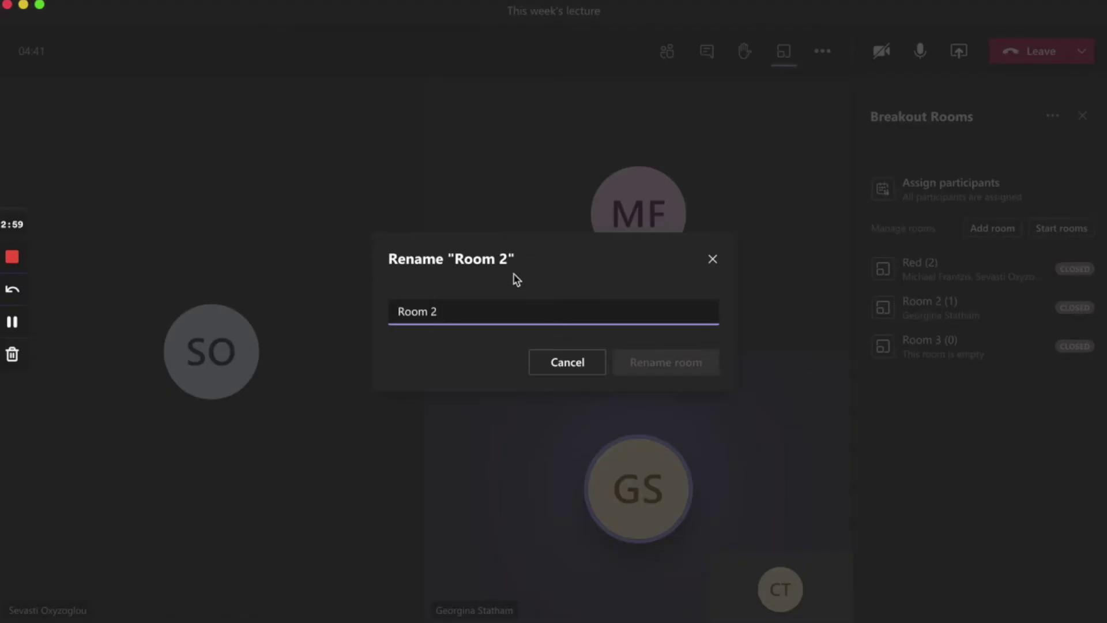
left_click_drag(467, 303, 366, 312)
type("Blue")
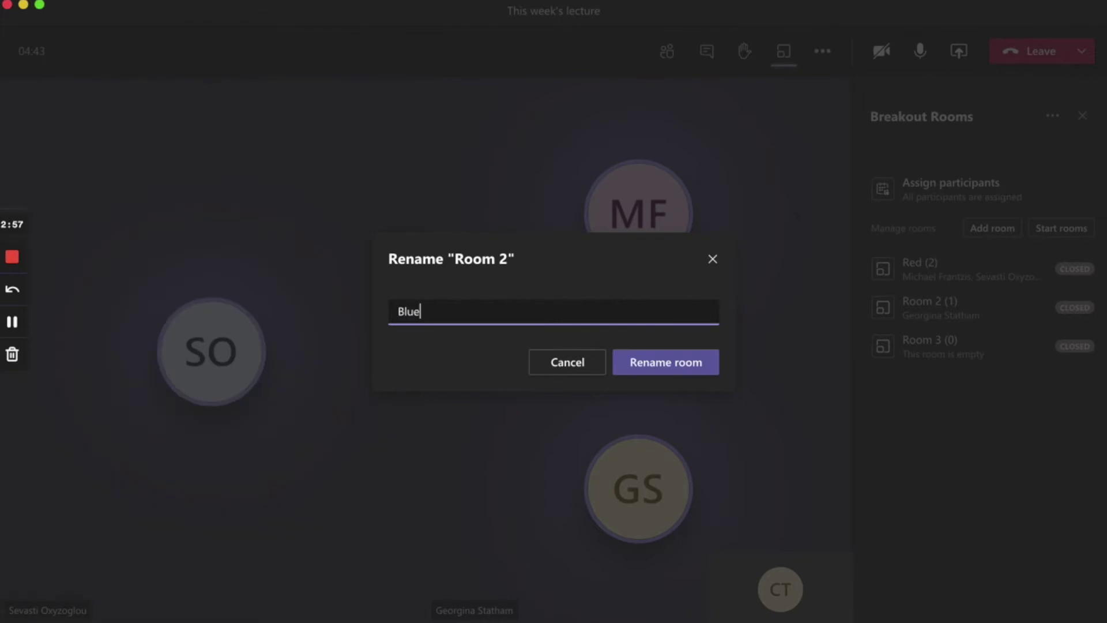
left_click(663, 363)
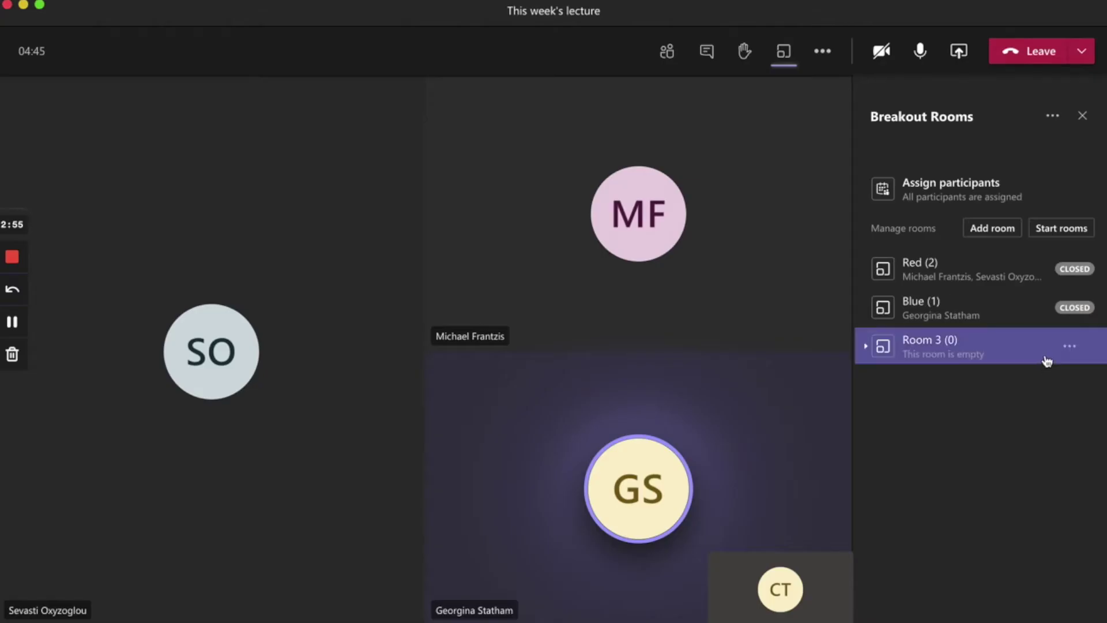
Rename Room 3 to Green.
left_click(1069, 350)
left_click(1056, 252)
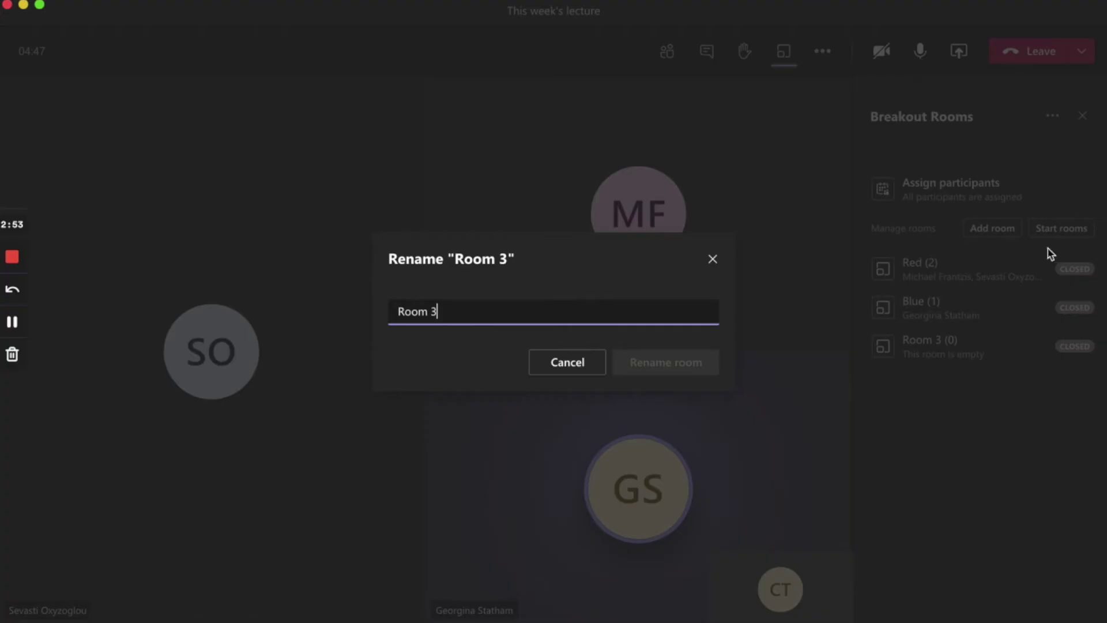
left_click_drag(497, 321, 358, 313)
type("Green")
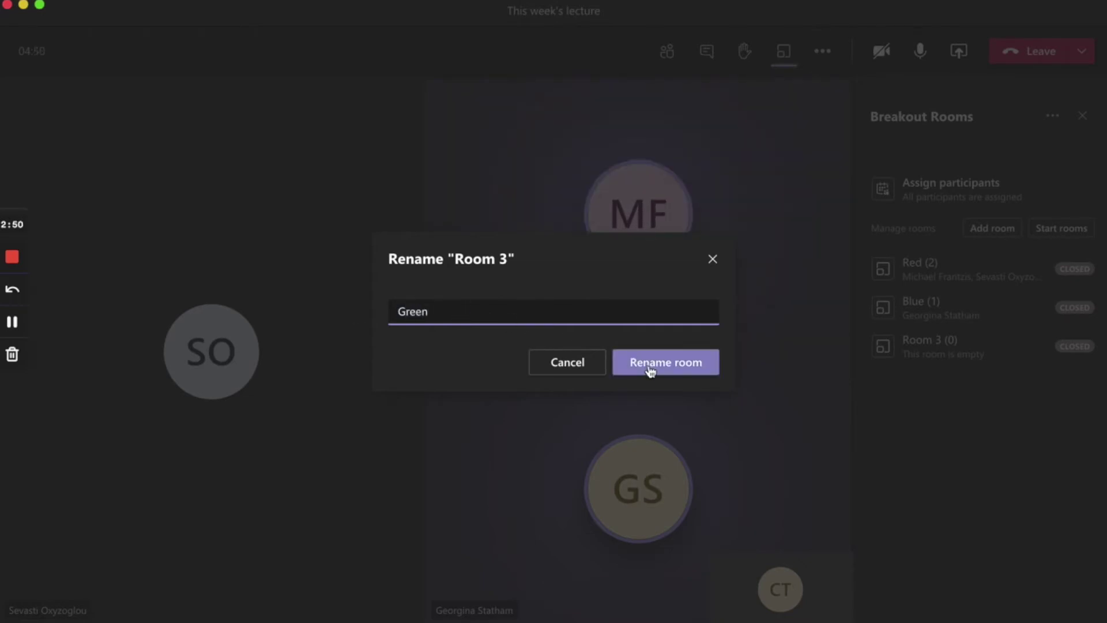
left_click(649, 365)
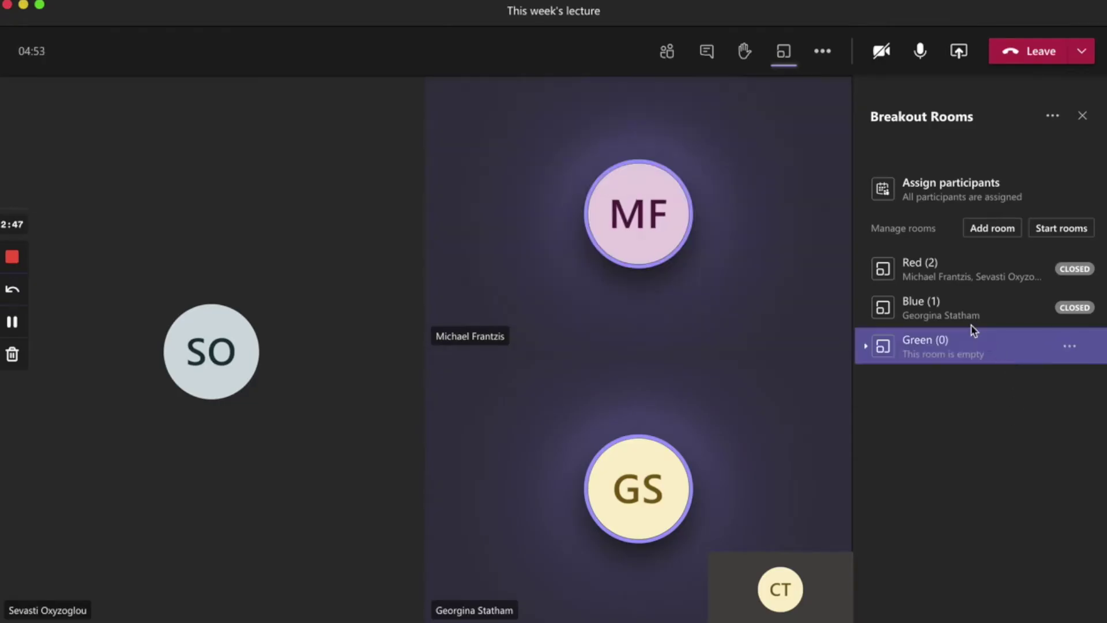
Reassign Red's second participant to the Green room.
left_click(867, 271)
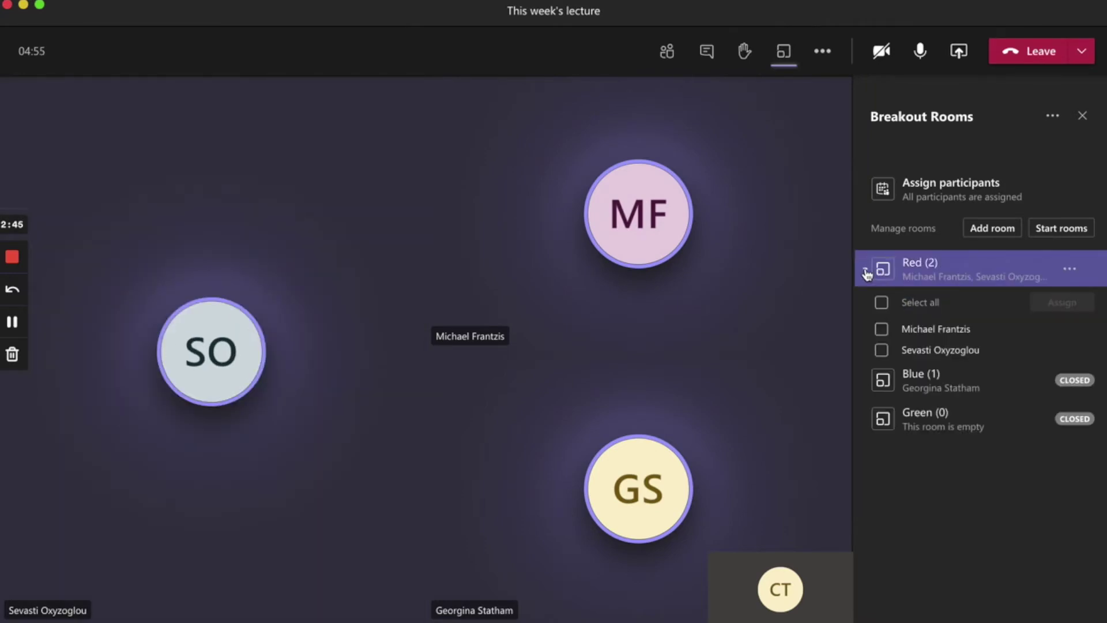
left_click(883, 350)
left_click(1052, 303)
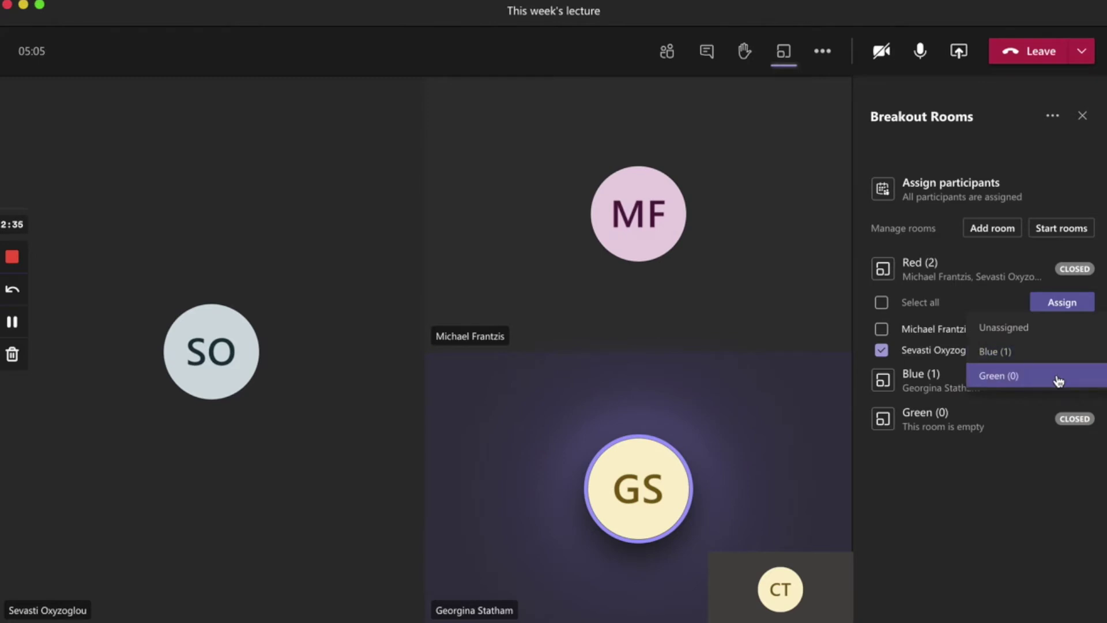
left_click(1059, 381)
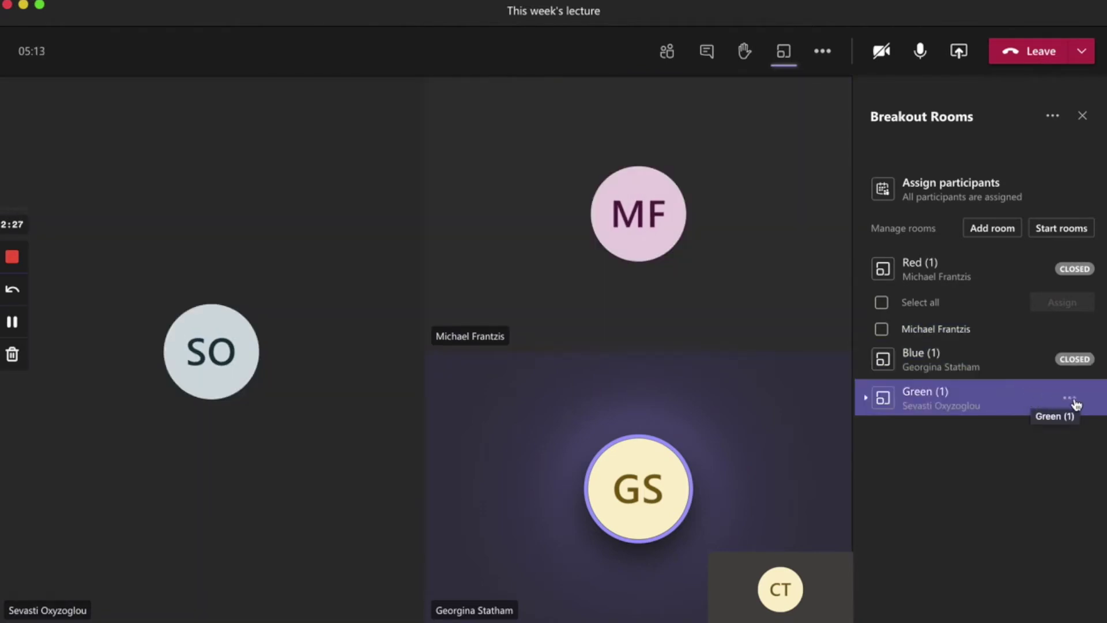
left_click(1068, 398)
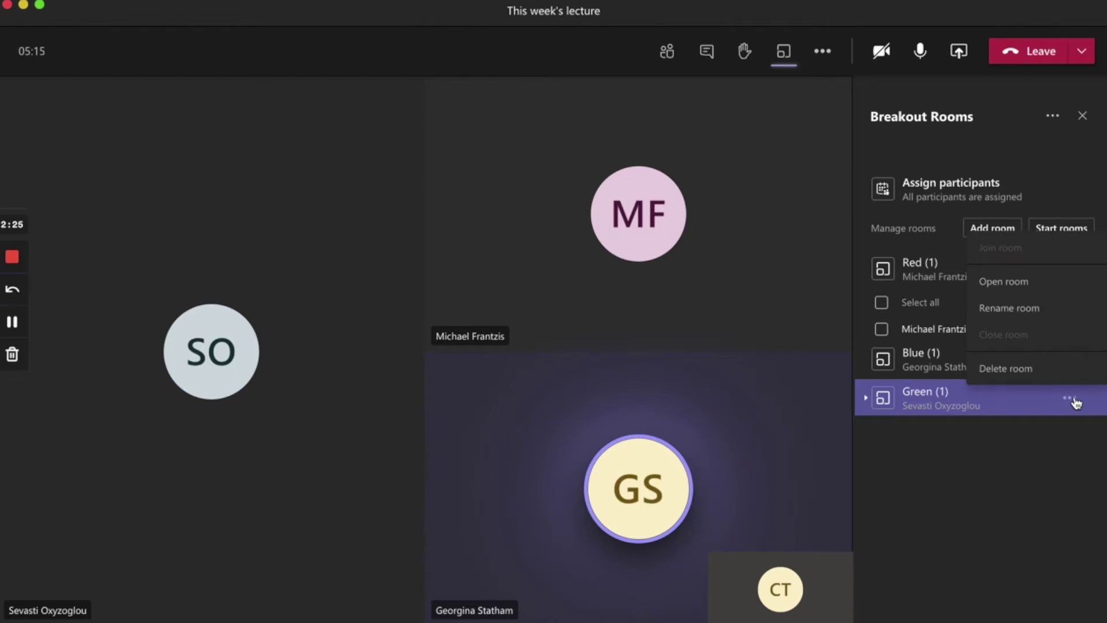
Delete the Green room and assign its freed participant back to Red.
left_click(1070, 377)
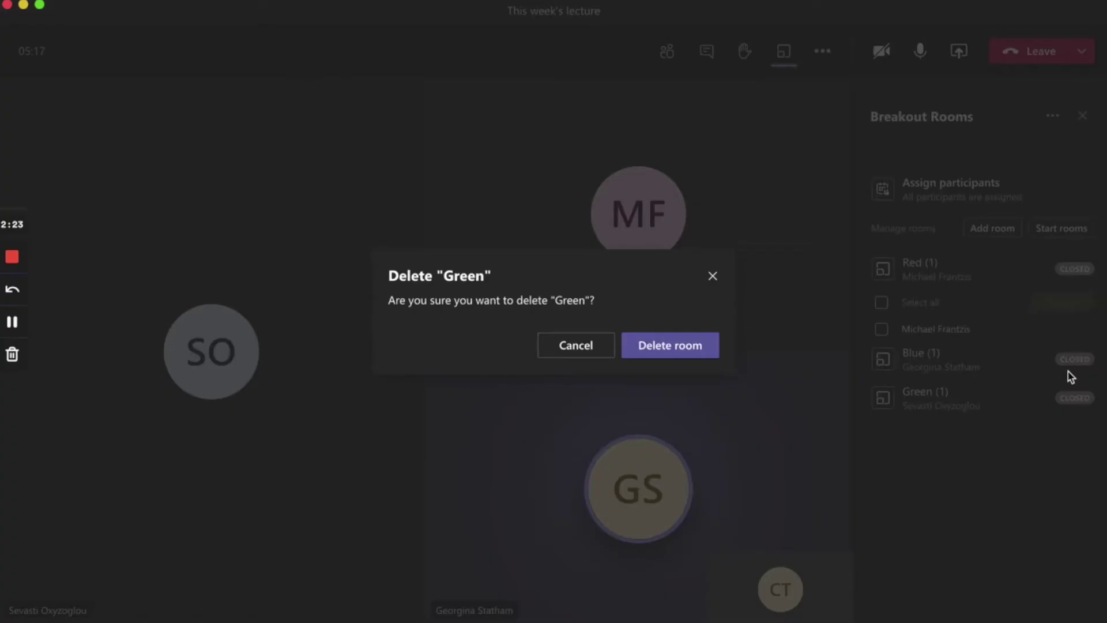
left_click(694, 355)
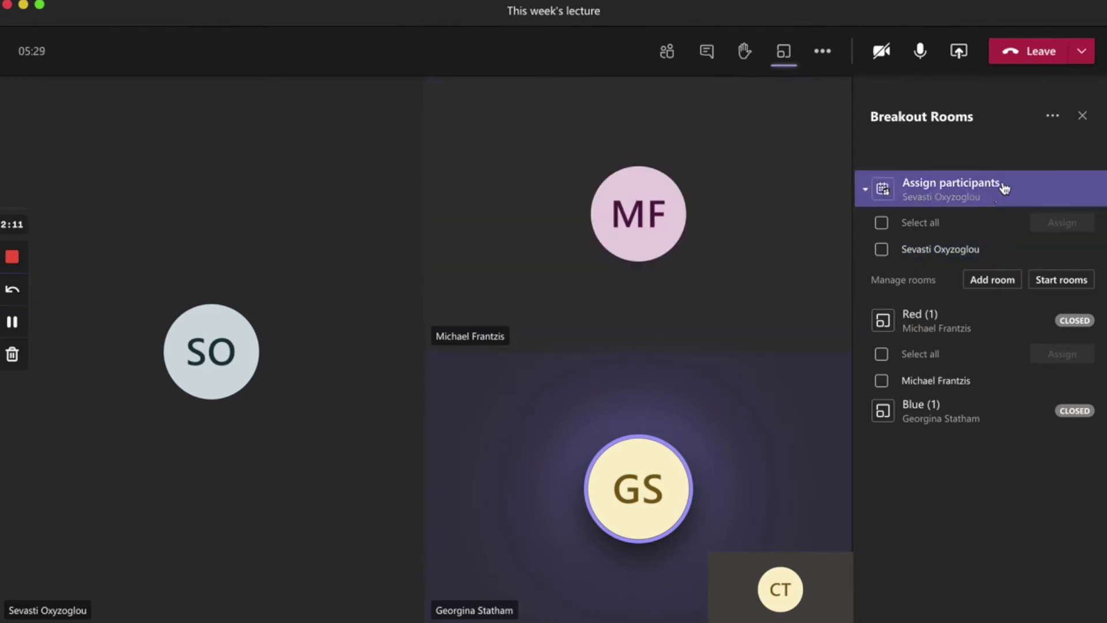
left_click(881, 249)
left_click(1064, 223)
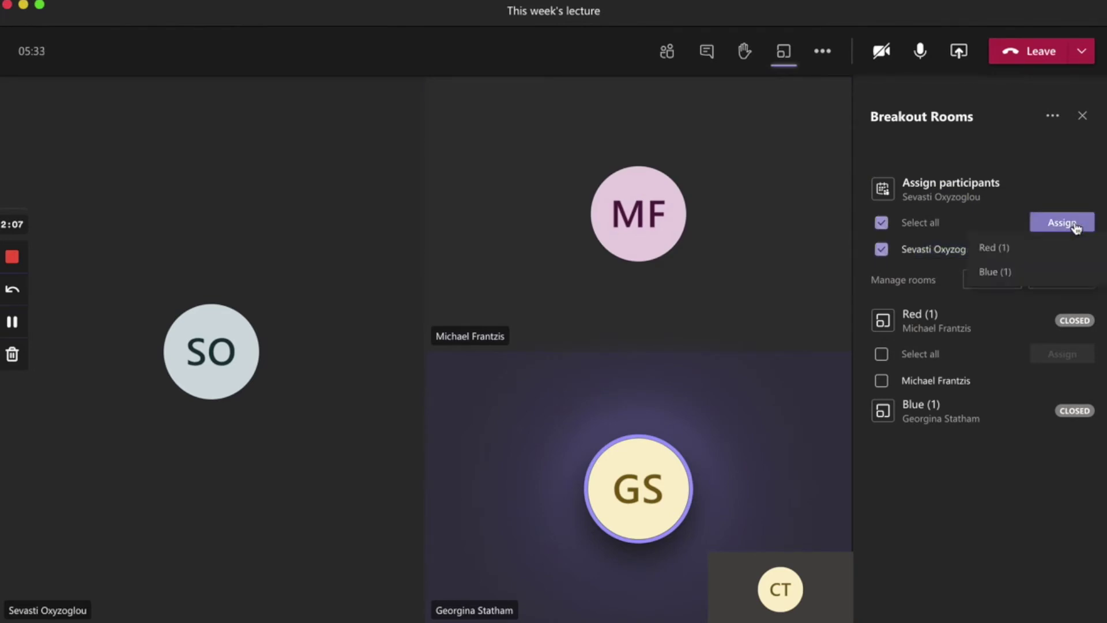
left_click(1026, 248)
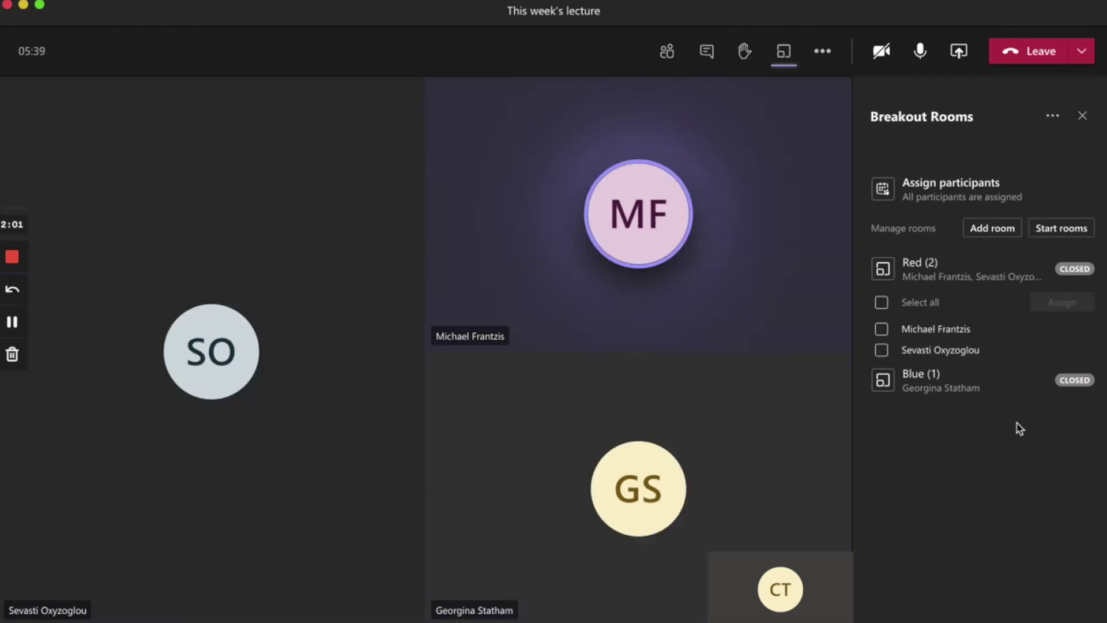
Enable 'Let people go back to the main meeting' in the breakout Rooms settings.
left_click(1053, 118)
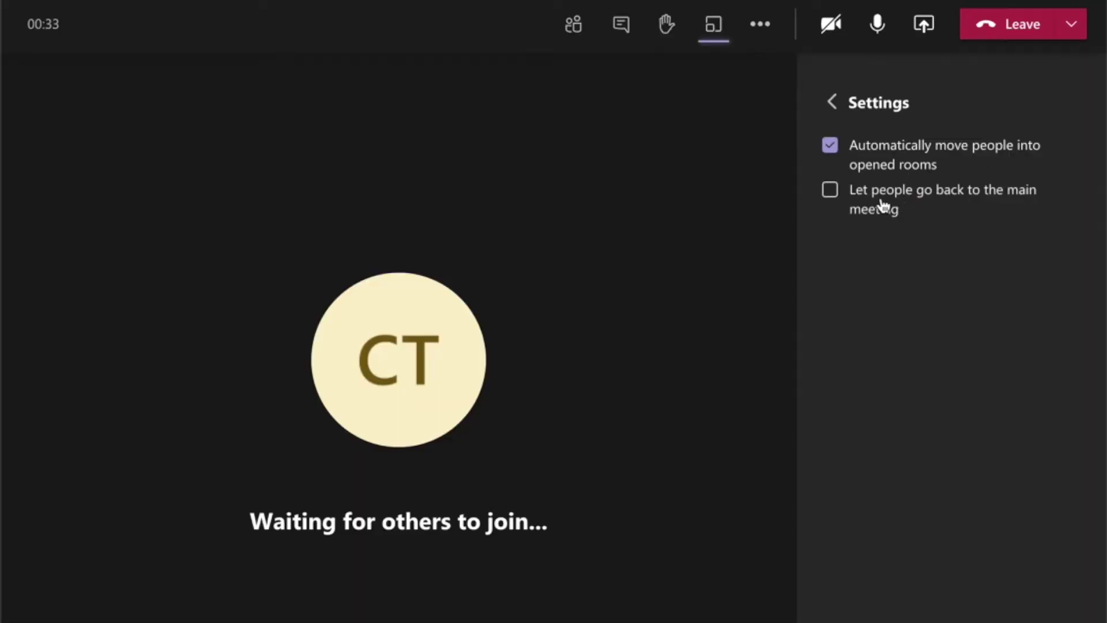
left_click(847, 205)
left_click(835, 106)
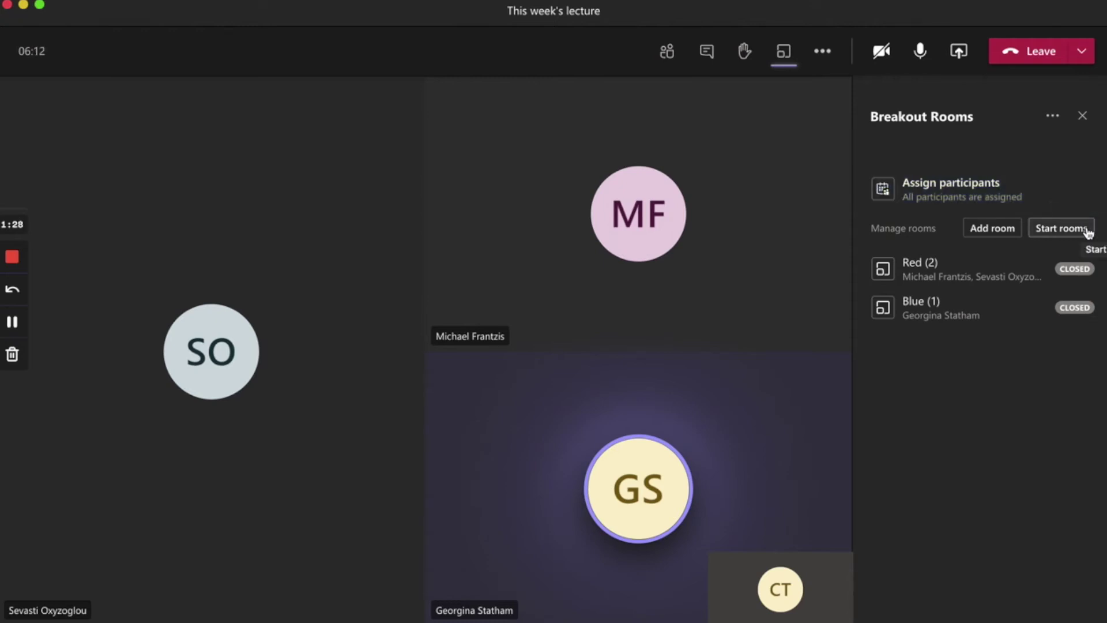
Start the rooms so Red and Blue both switch to open.
mouse_move(962, 277)
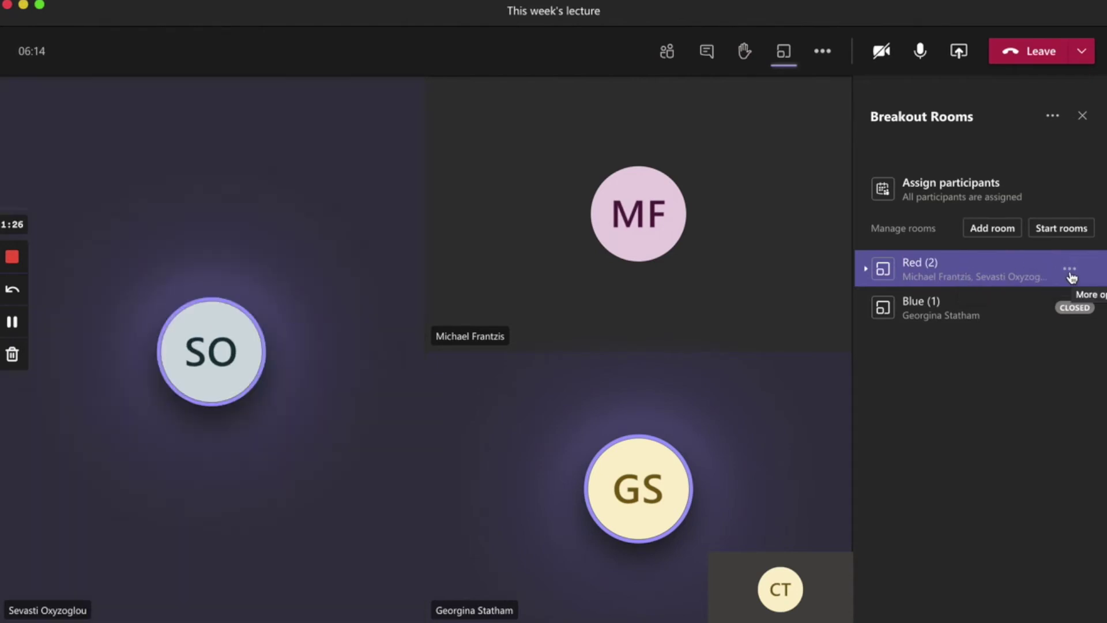
left_click(1070, 271)
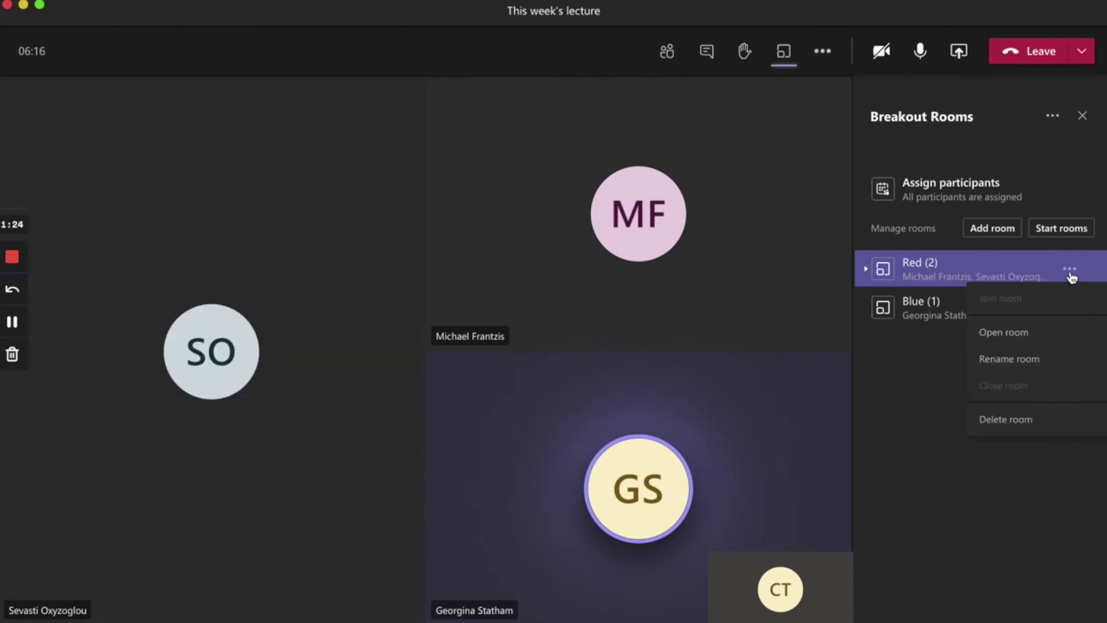
left_click(1064, 340)
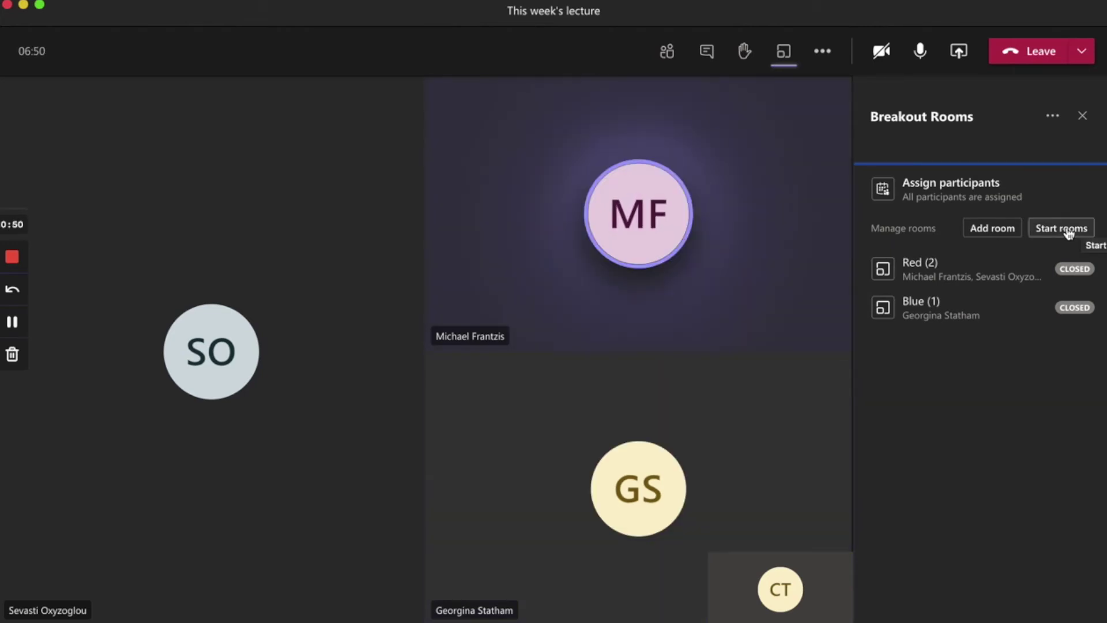
left_click(1075, 233)
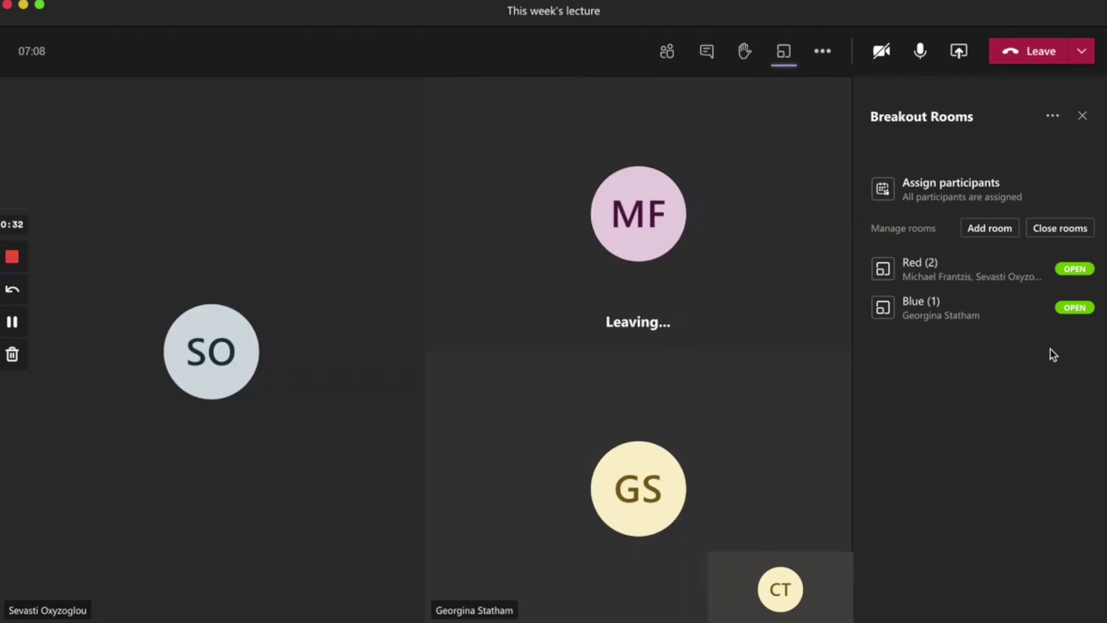
Join the Red breakout room from its options menu.
left_click(1069, 272)
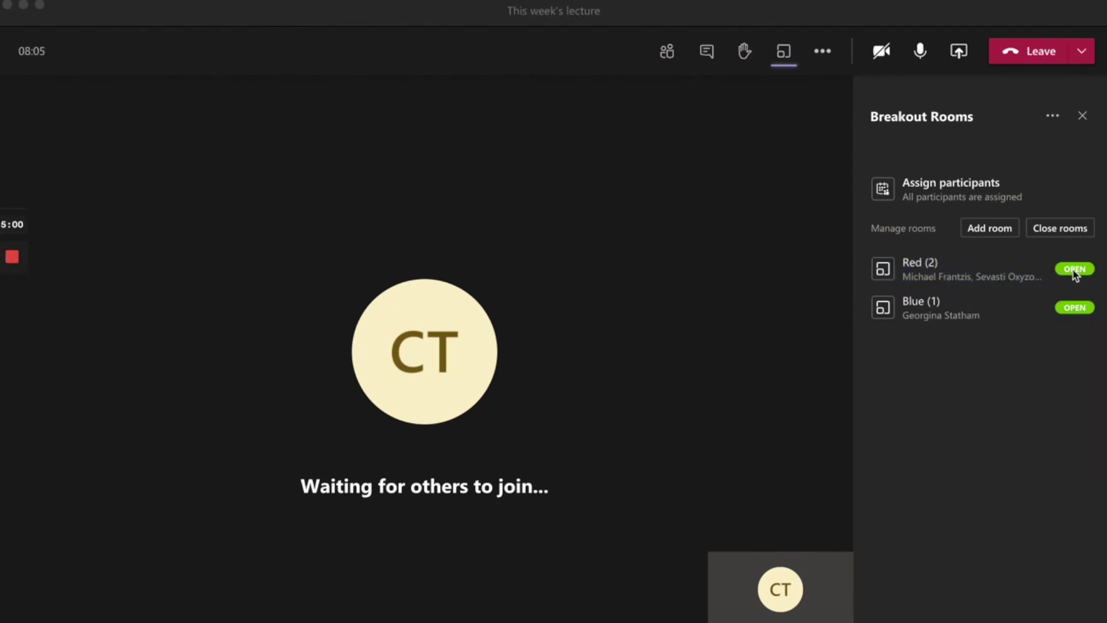
left_click(1075, 273)
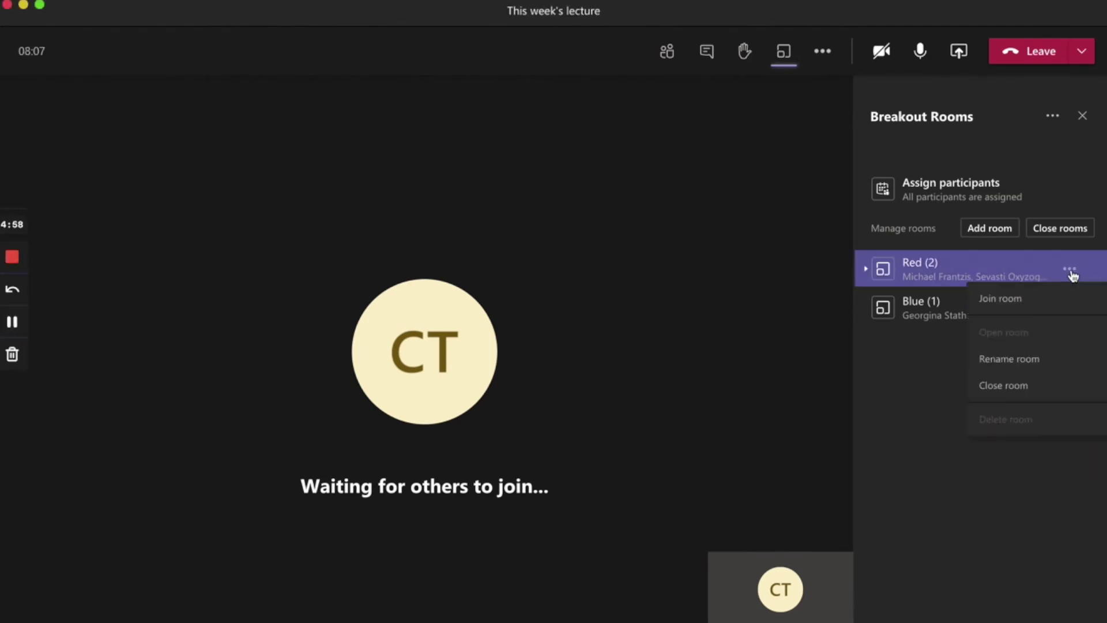
left_click(1051, 297)
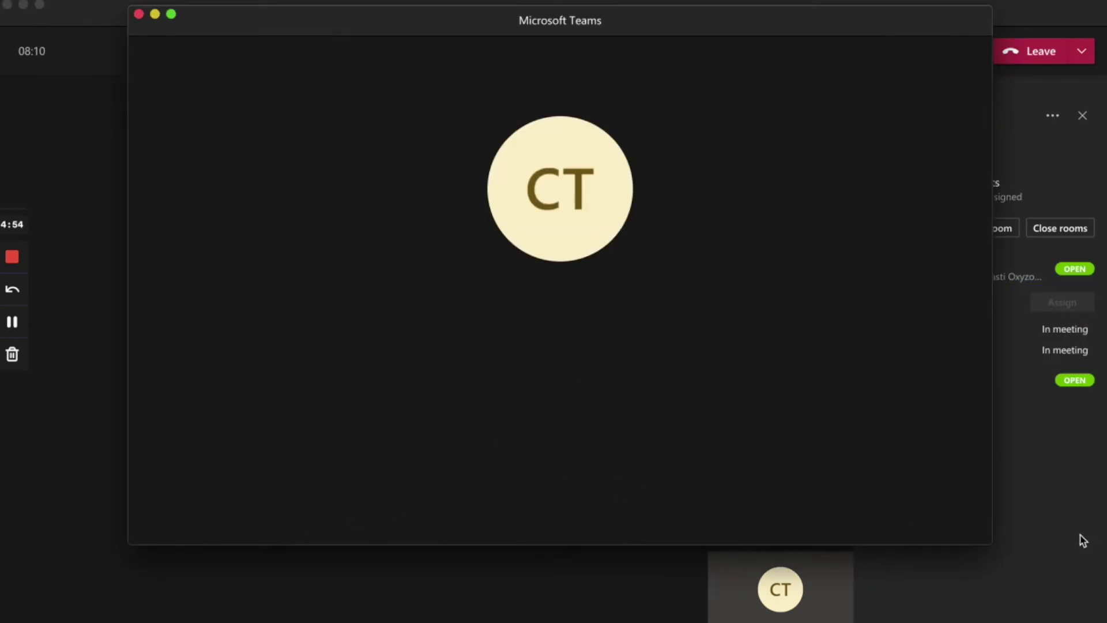
Enlarge and reposition the Red room call window.
left_click_drag(992, 545, 1053, 613)
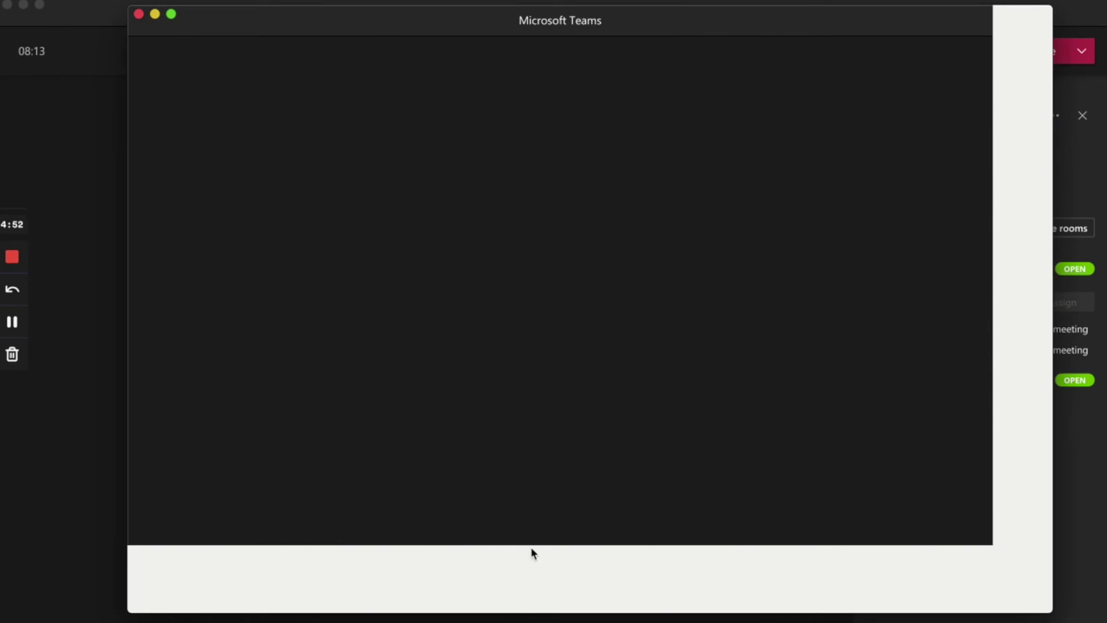
left_click_drag(128, 612, 90, 617)
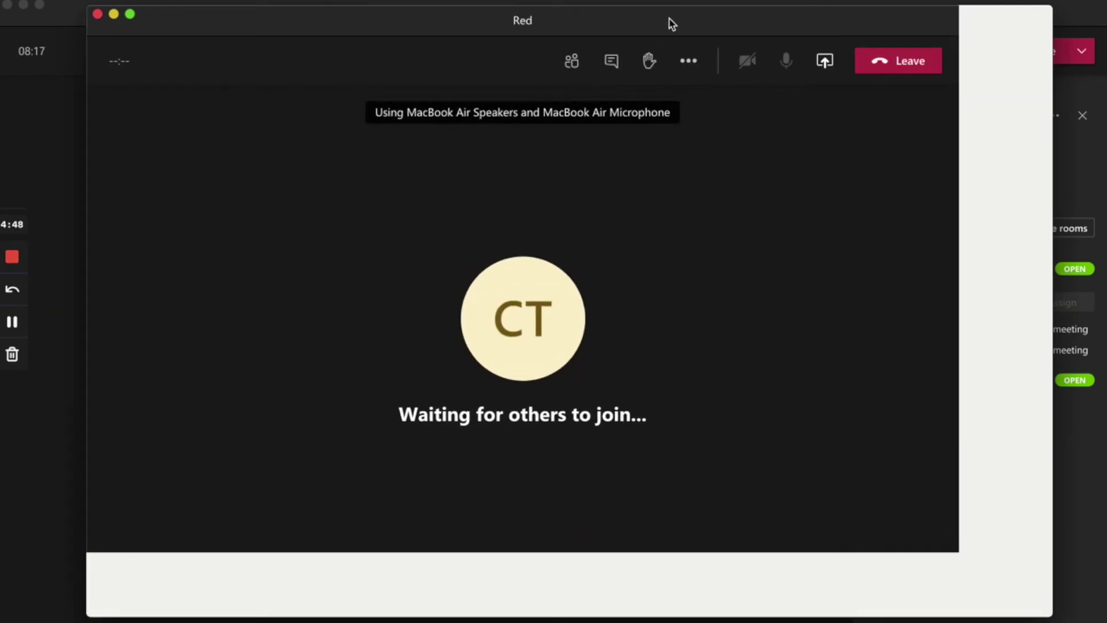
left_click_drag(665, 29, 669, 36)
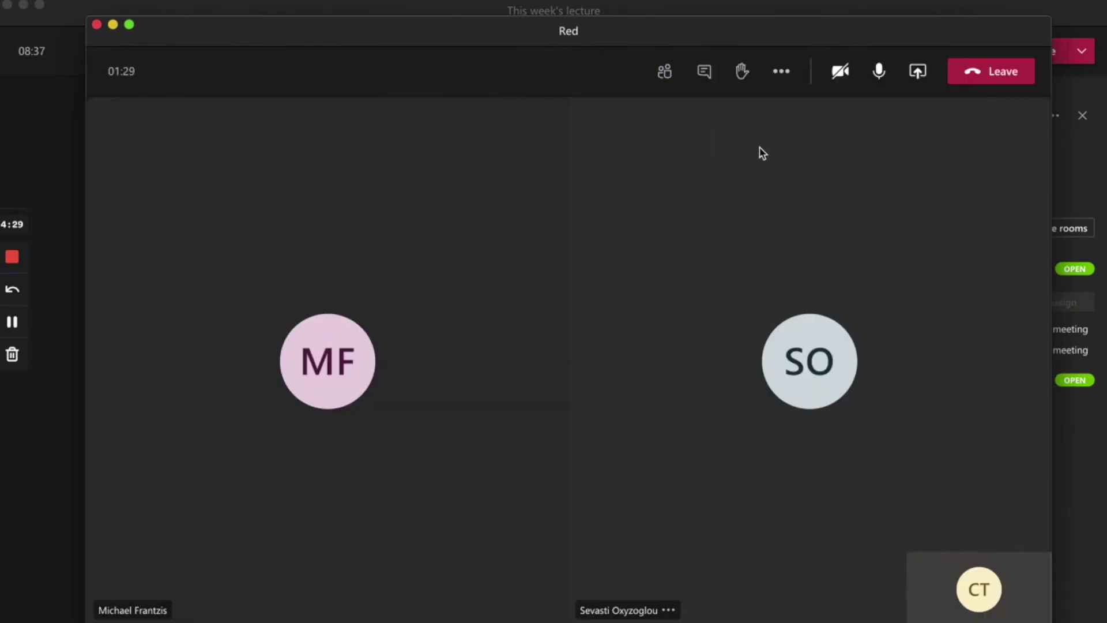
Check the Red room's chat, then leave the Red room and dismiss the call-quality prompt.
left_click(706, 72)
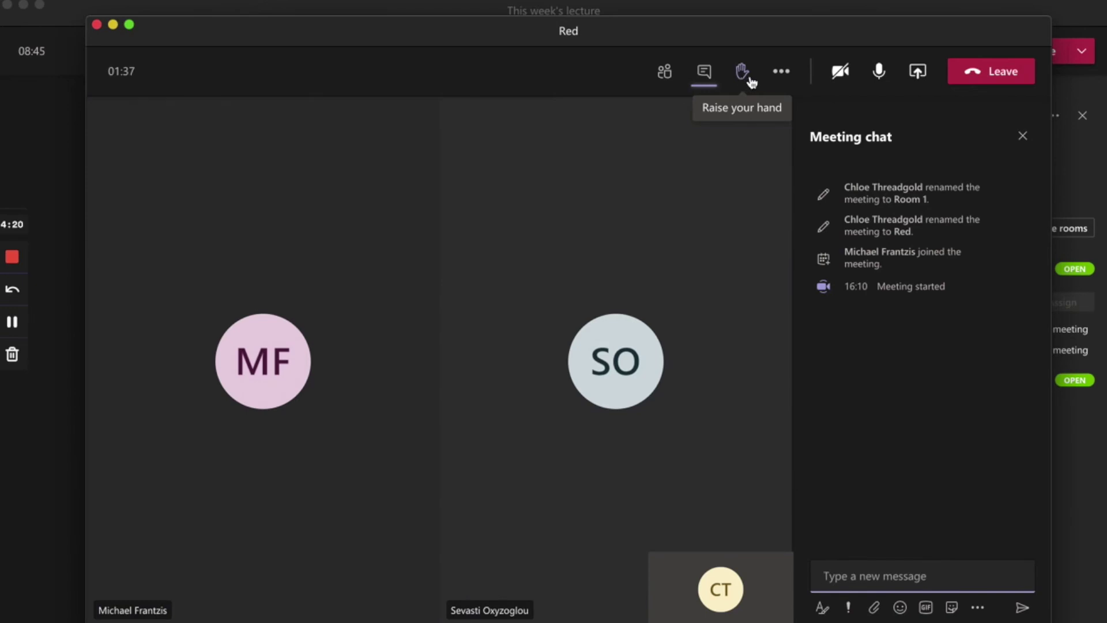
left_click(780, 78)
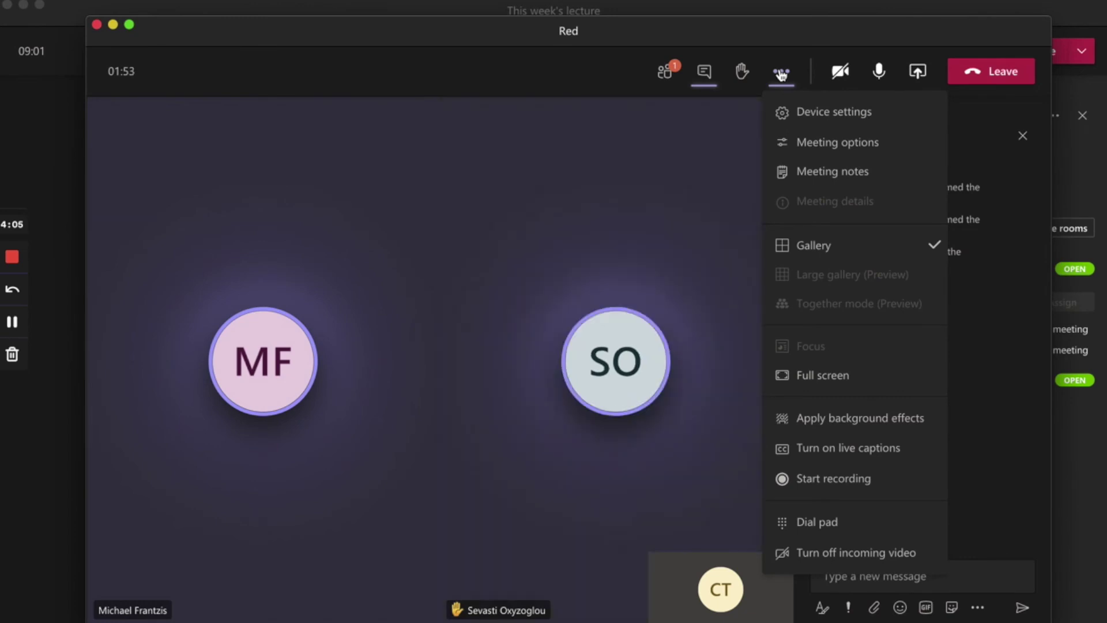
left_click(796, 40)
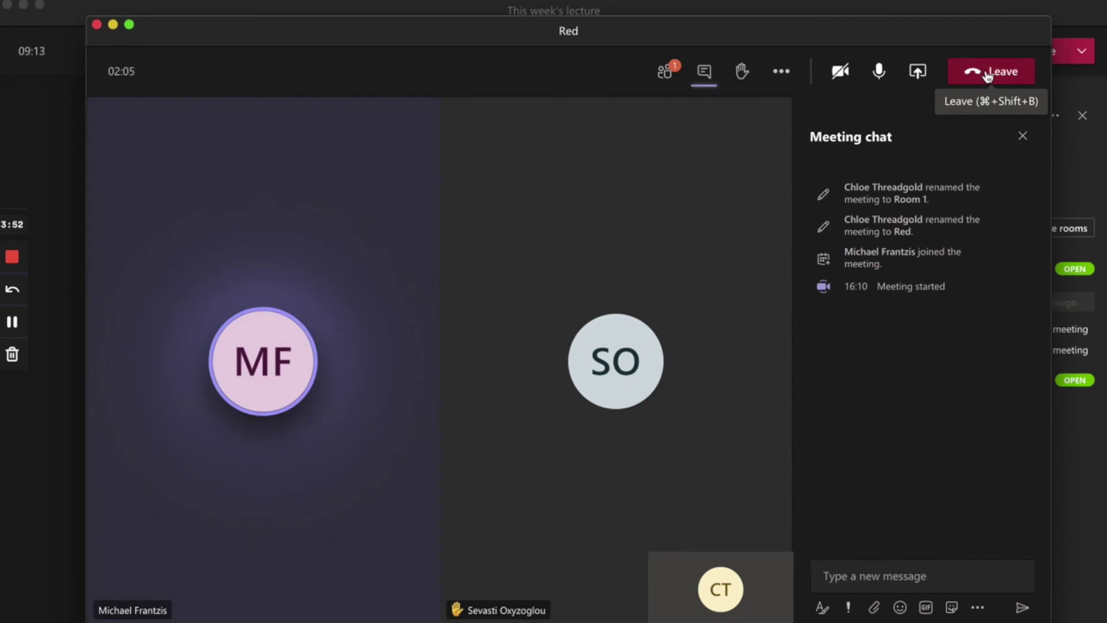
left_click(989, 74)
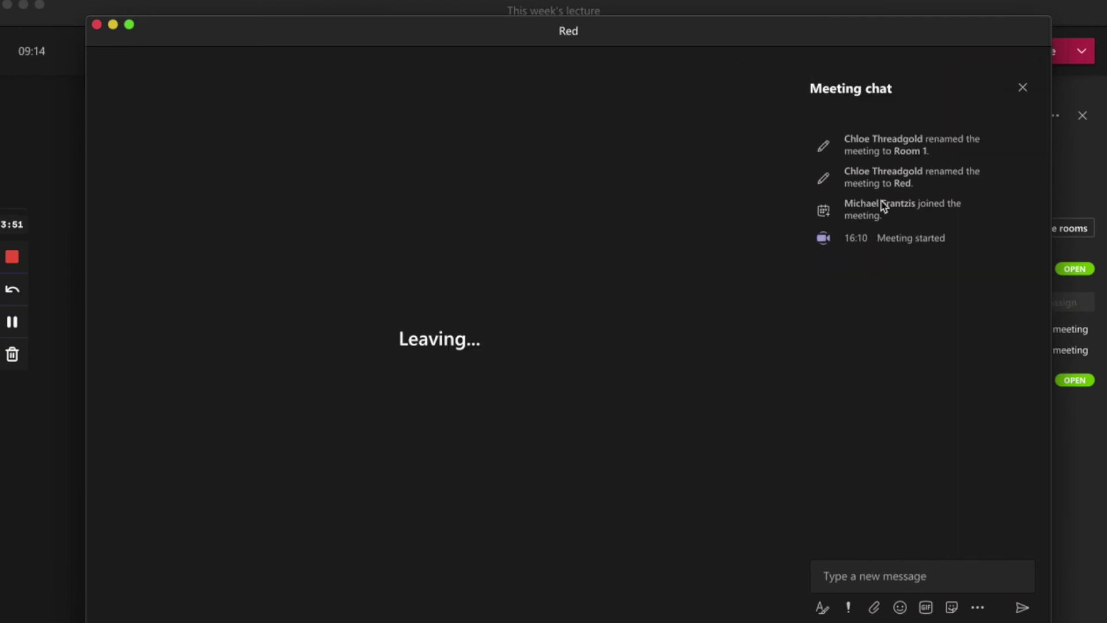
left_click(571, 406)
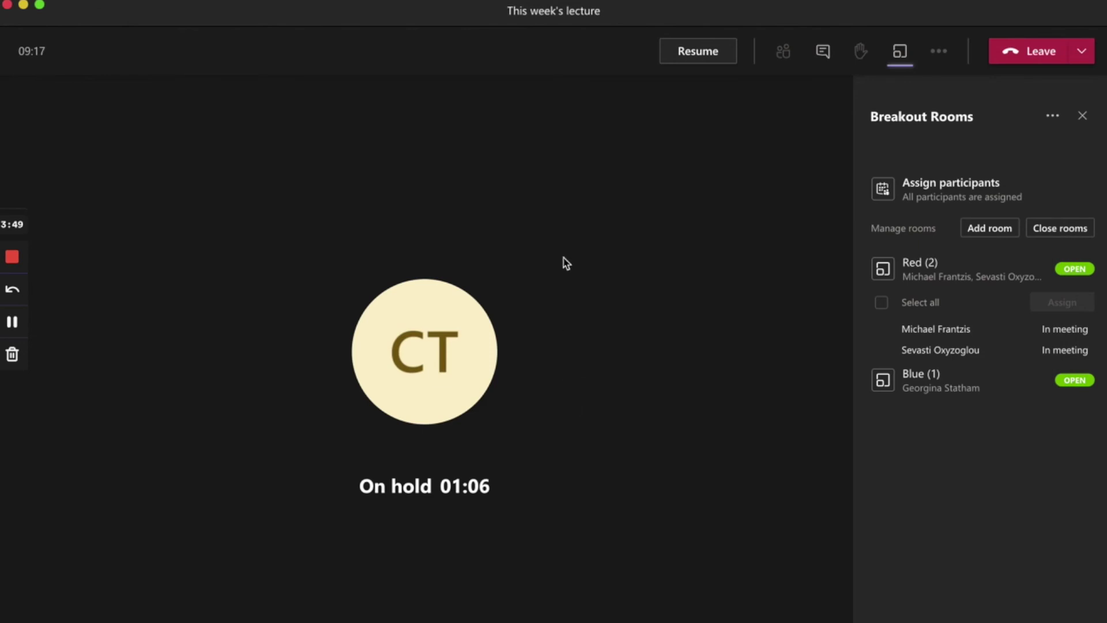
Announce "You'll return to the main meeting shortly" to all breakout rooms.
left_click(1052, 115)
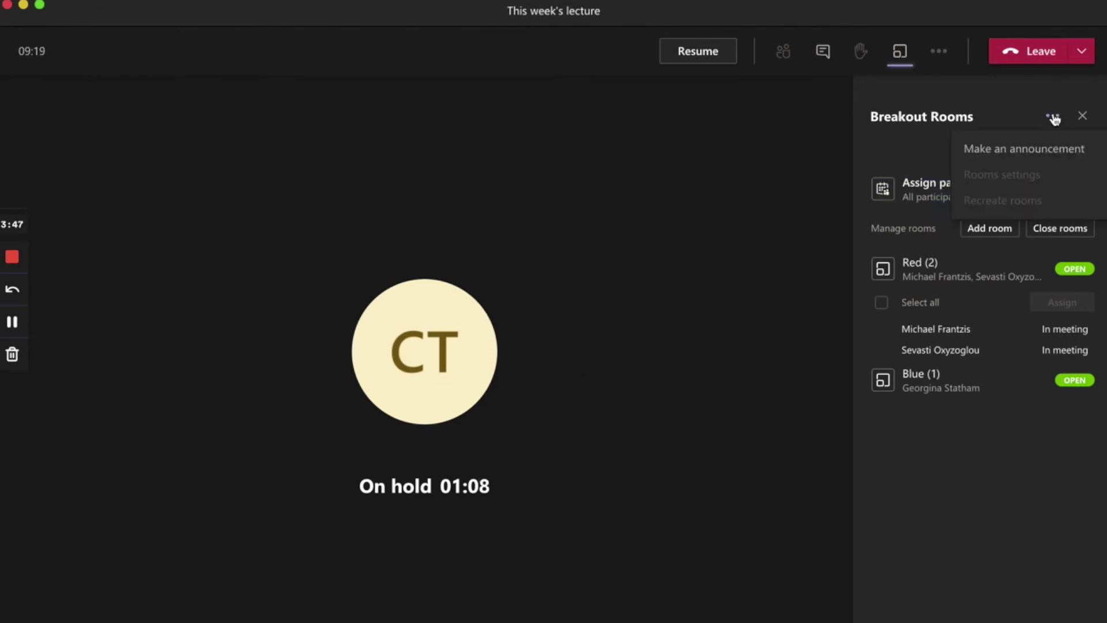
left_click(1035, 148)
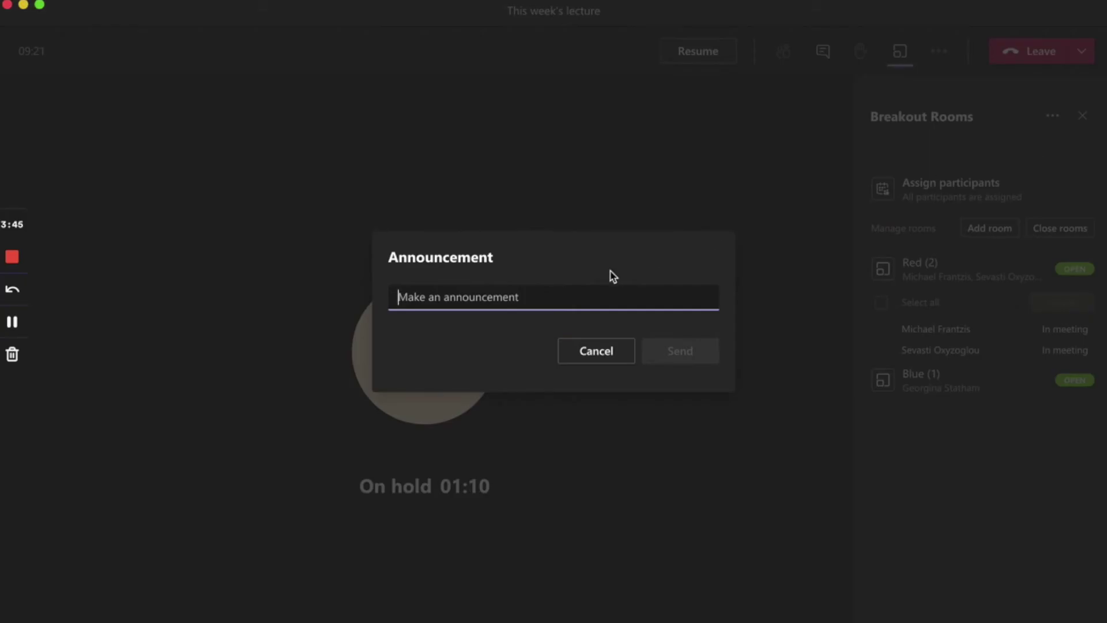
type("You'll ")
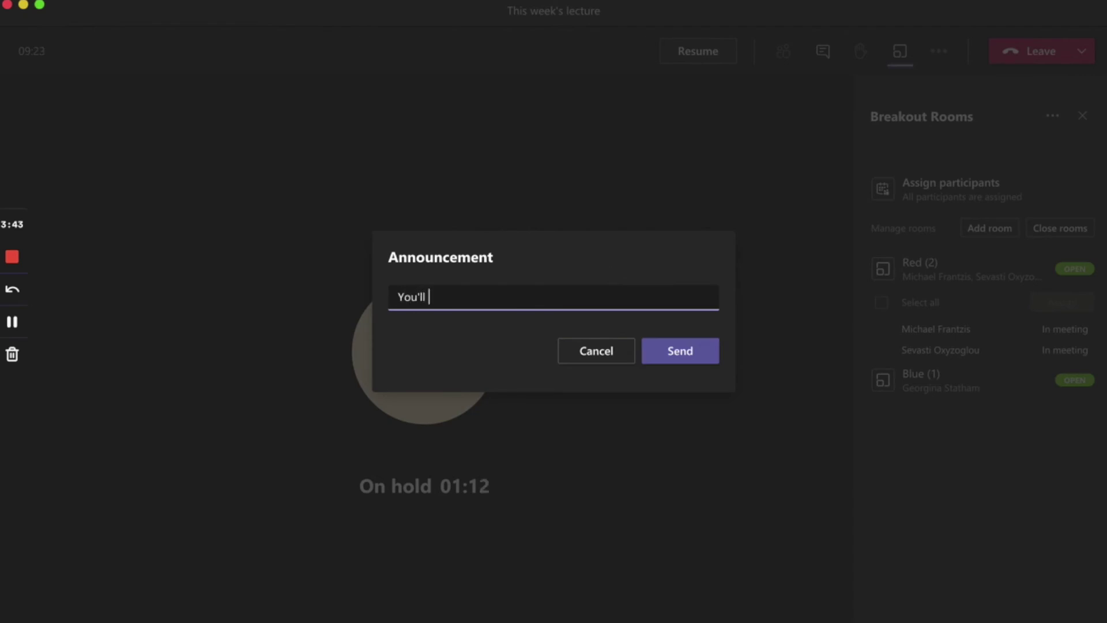
type("return to the main meeting shortly")
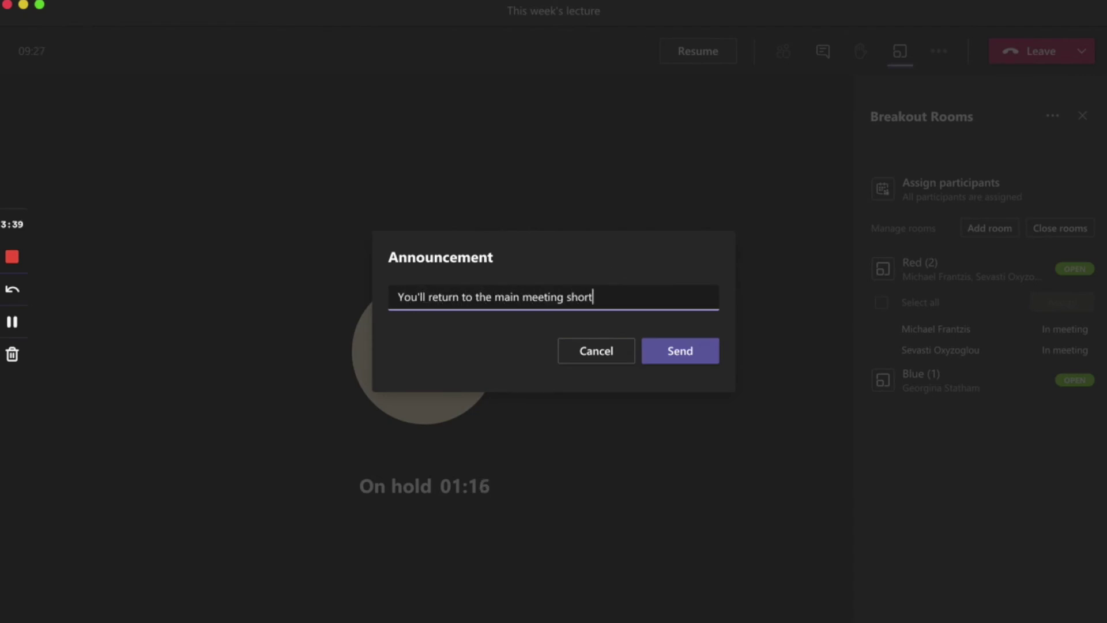
left_click(701, 354)
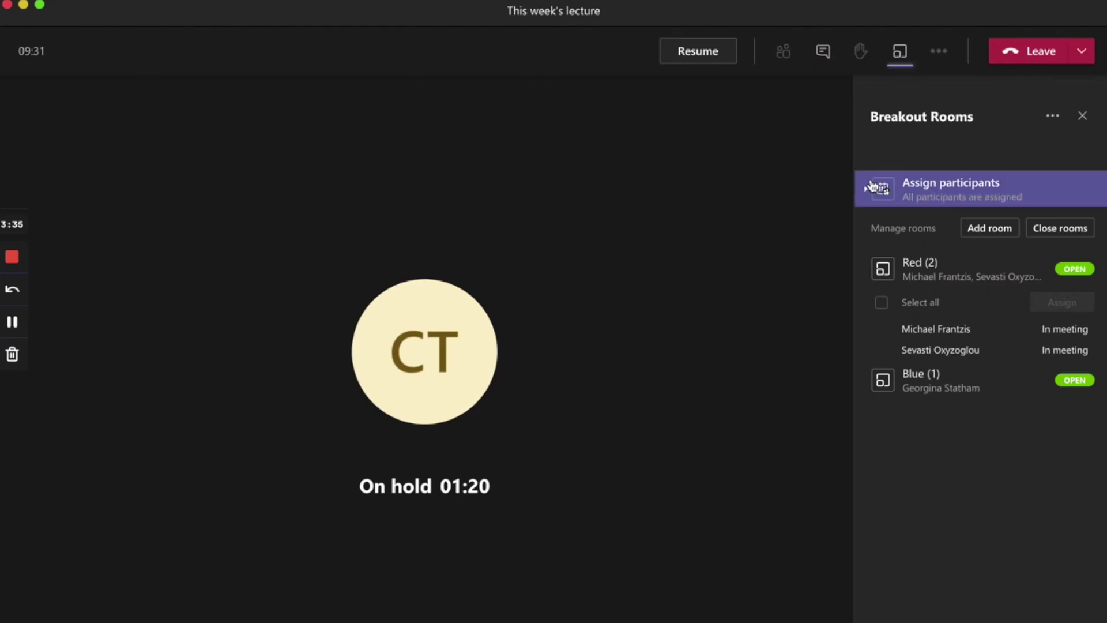
Resume the on-hold main meeting and choose Close room for the Red breakout room.
left_click(728, 53)
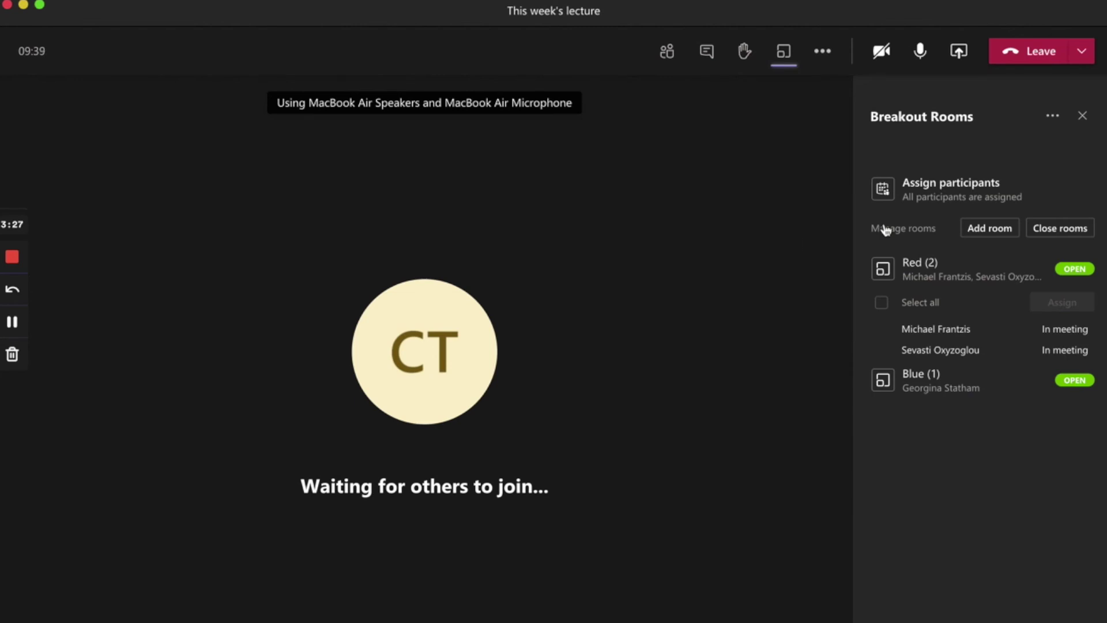
mouse_move(1077, 278)
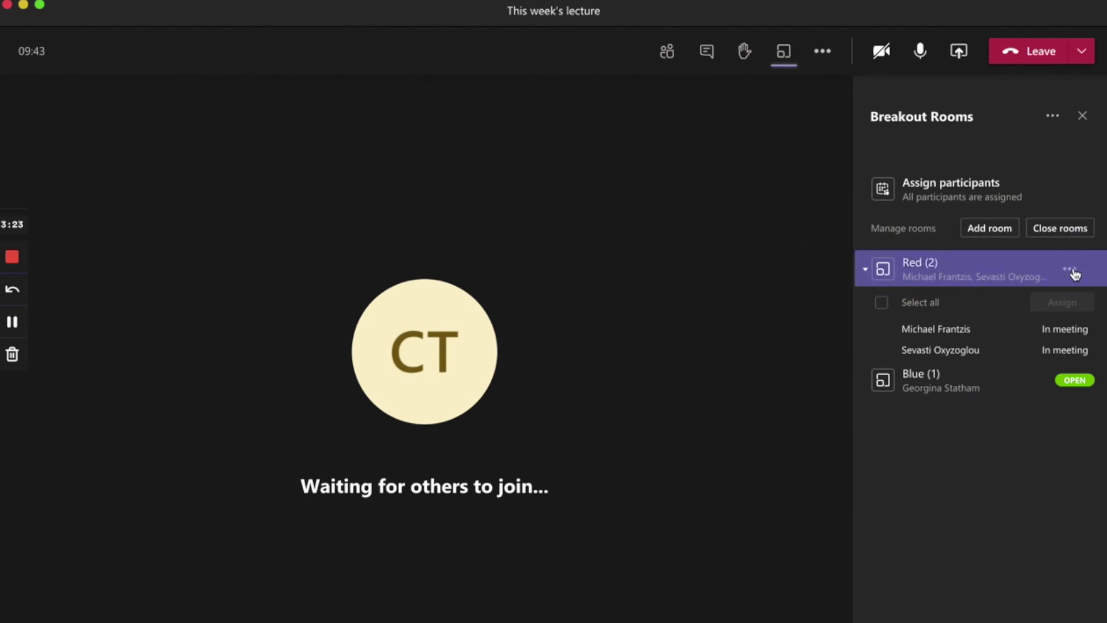
left_click(1071, 271)
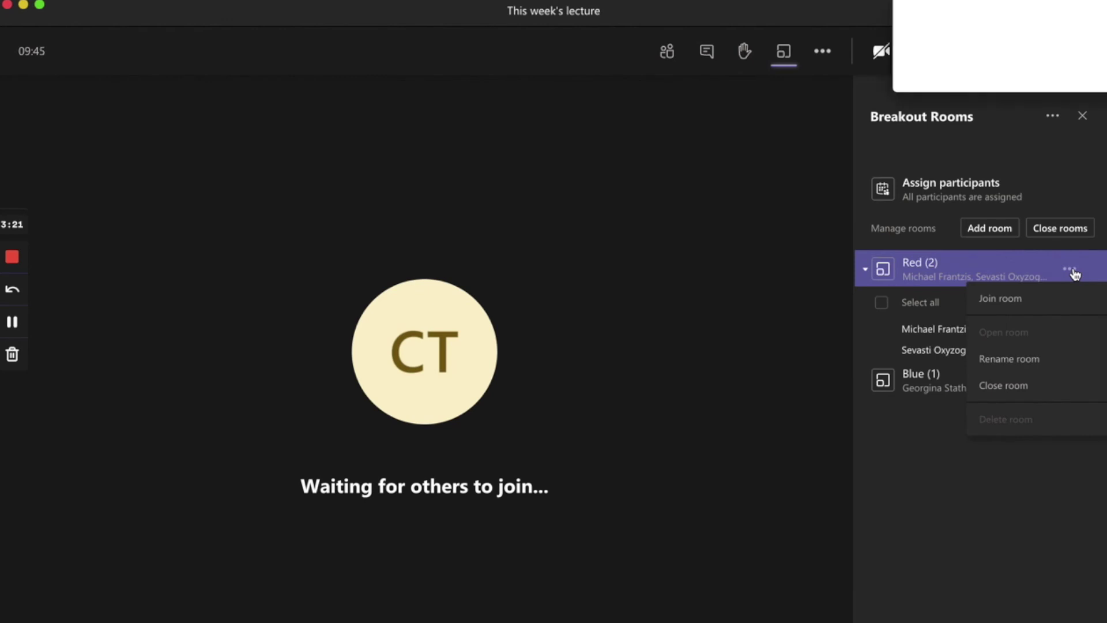
left_click(1046, 388)
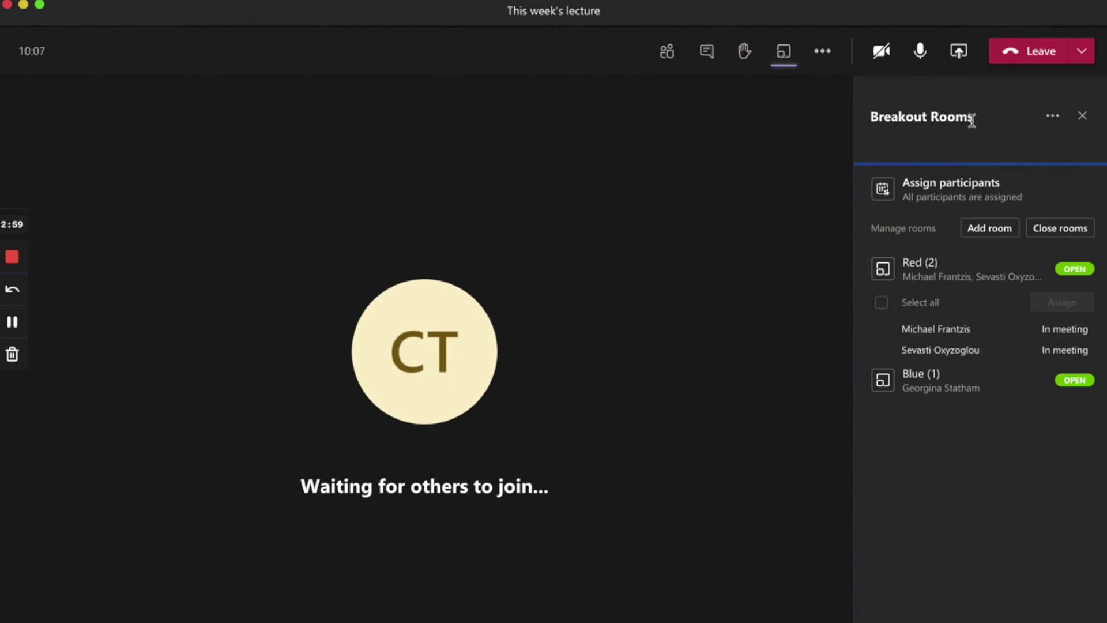
Close all breakout rooms at once, collapse Red's participant list, and reopen Red's options.
left_click(1066, 230)
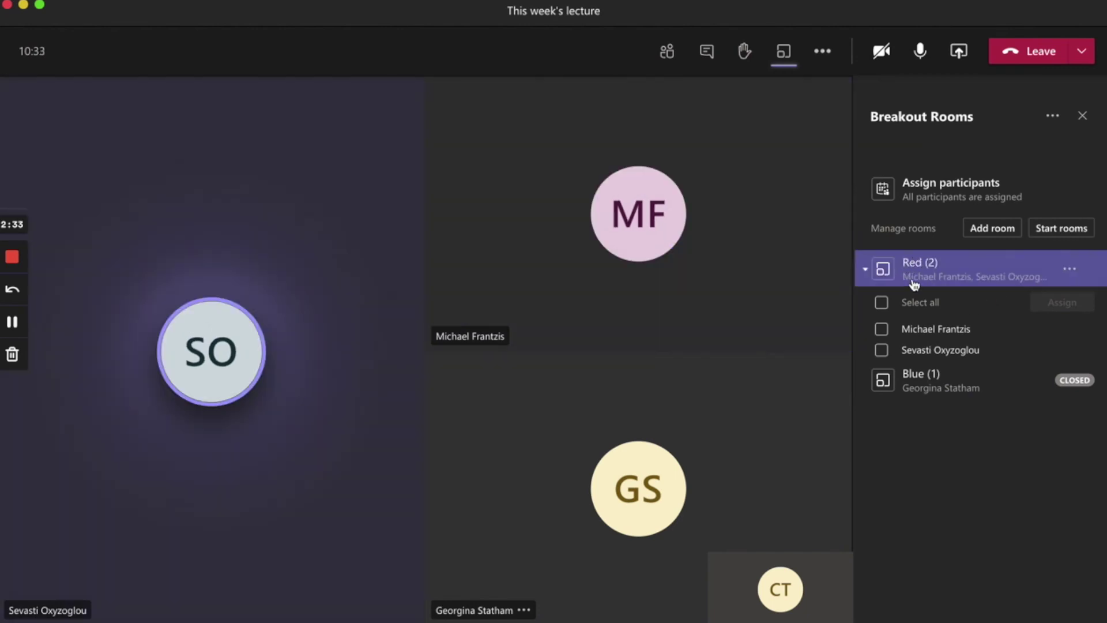
left_click(916, 283)
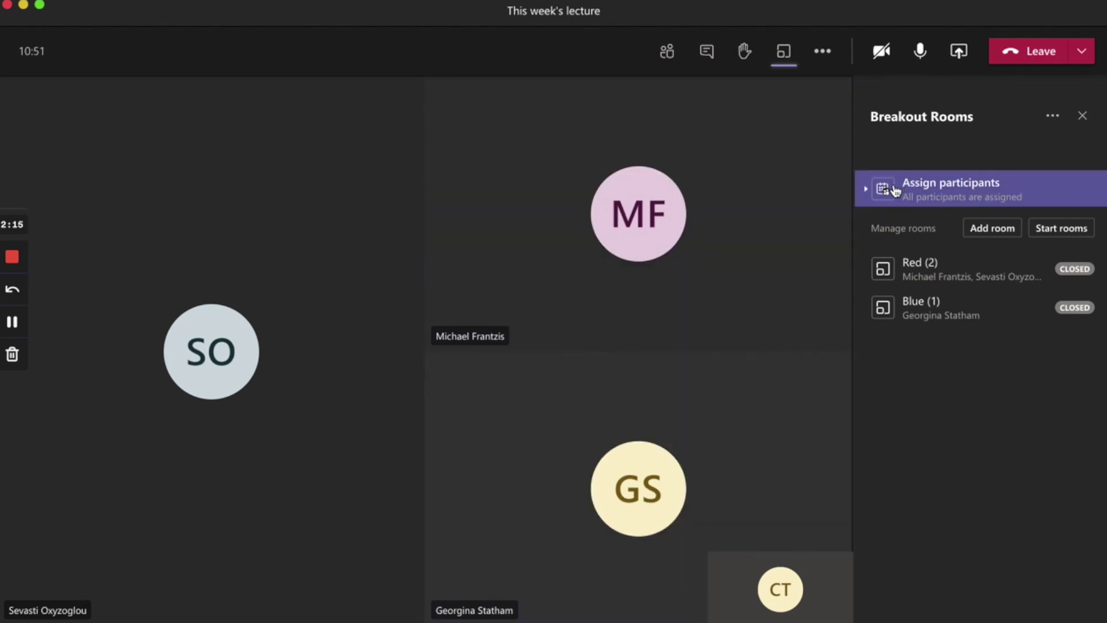
left_click(1070, 271)
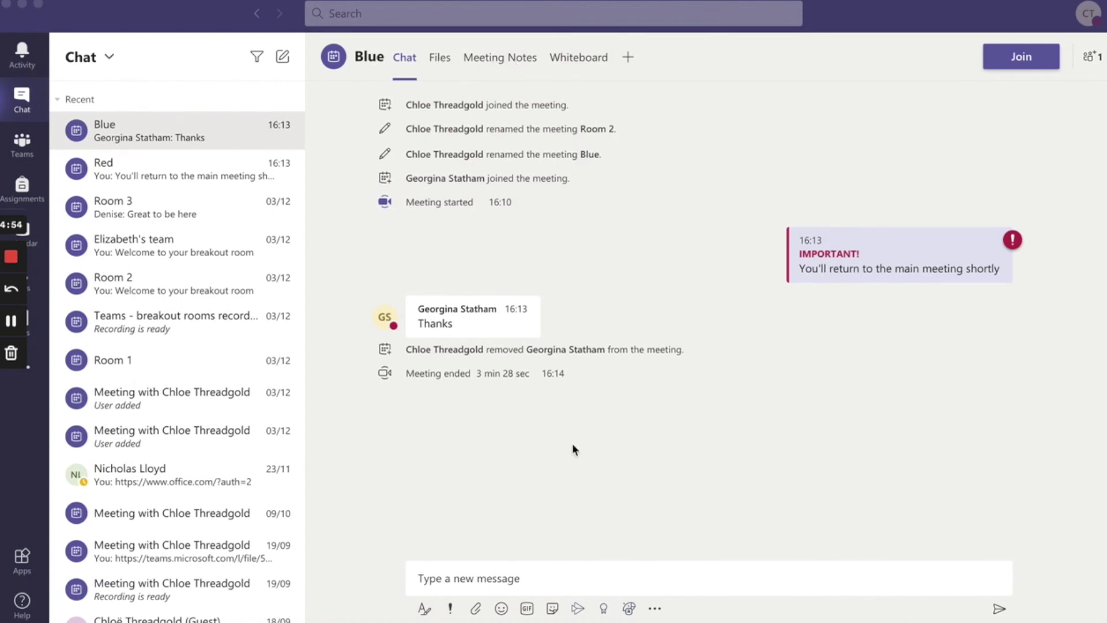
left_click(513, 578)
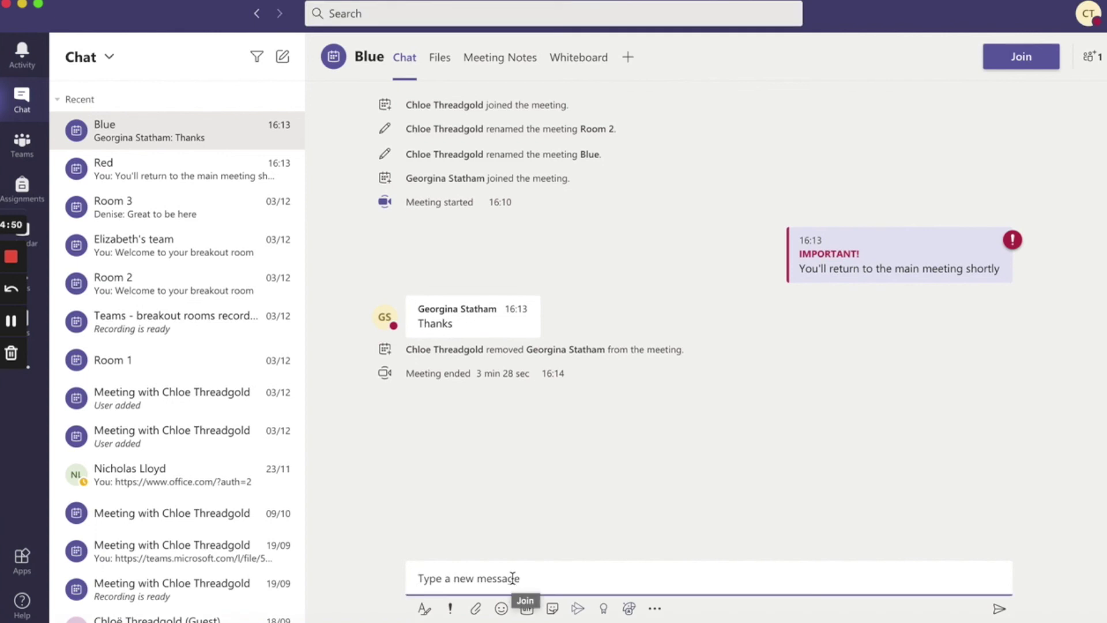